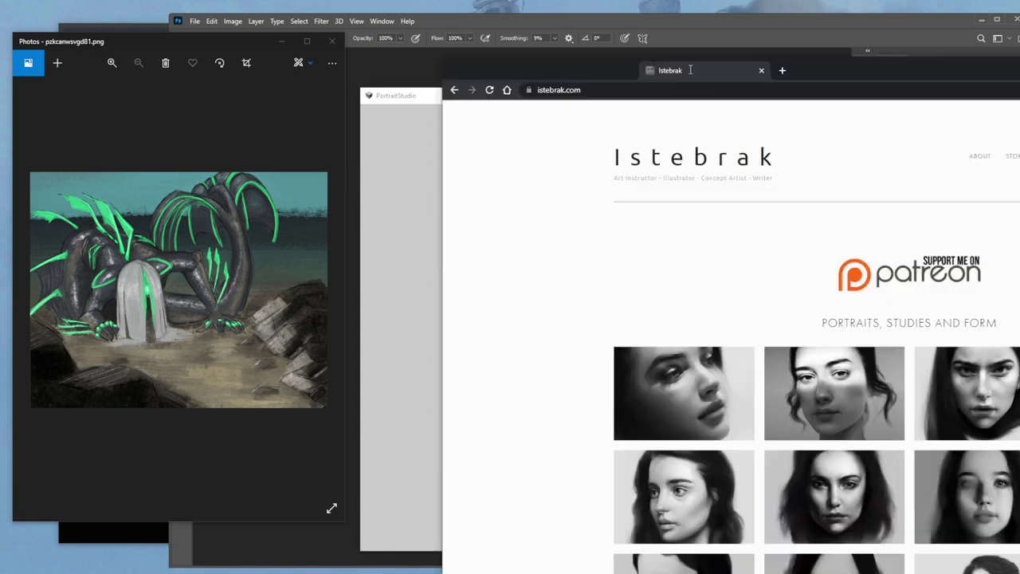
Bring the Istebrak portrait-gallery browser window to the upper left and open the calendar panel.
drag(776, 87, 406, 32)
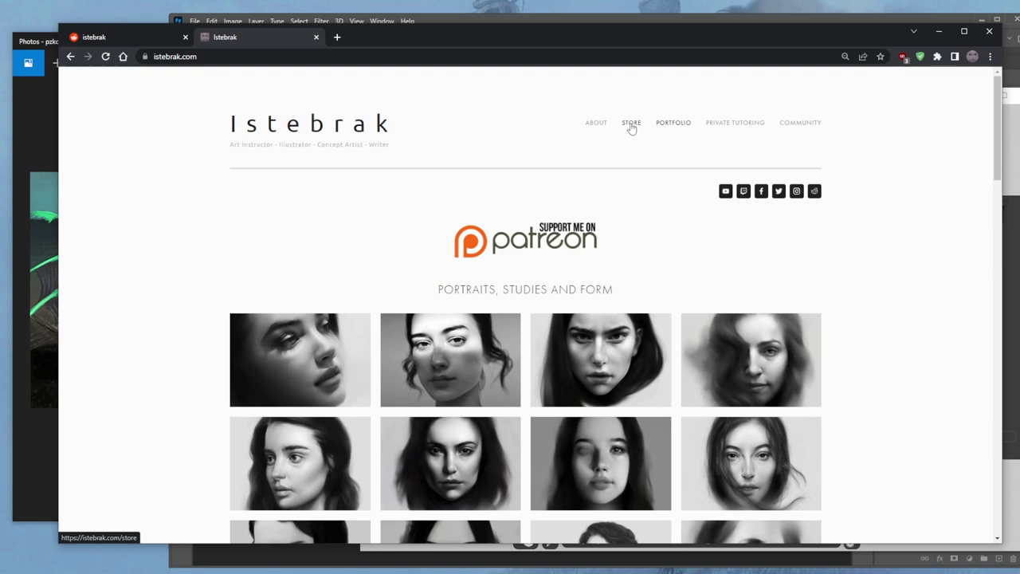
click(988, 572)
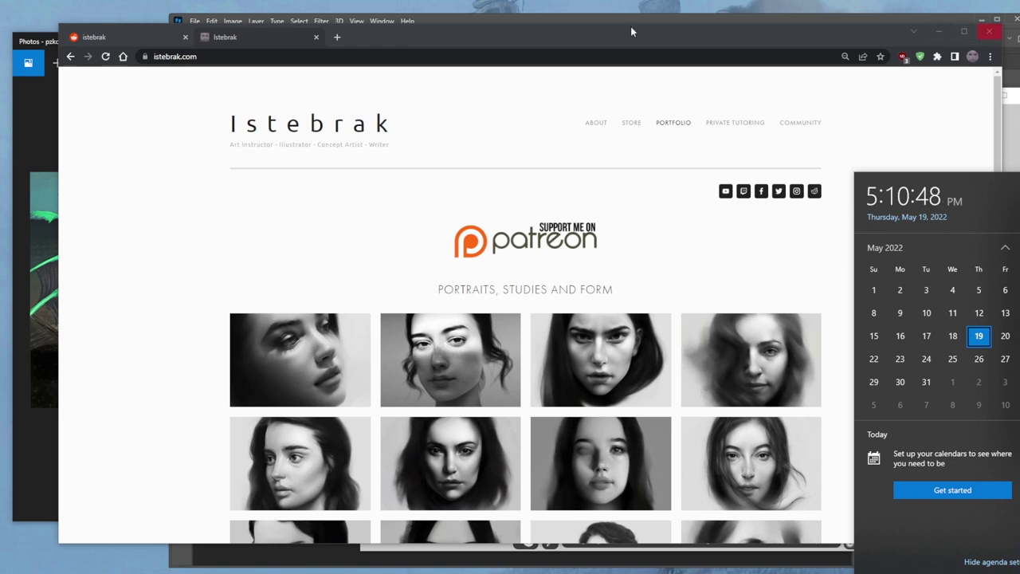
Open the dragon painting in Photoshop from the Photos viewer, then return to the Istebrak site's Reddit link.
click(467, 46)
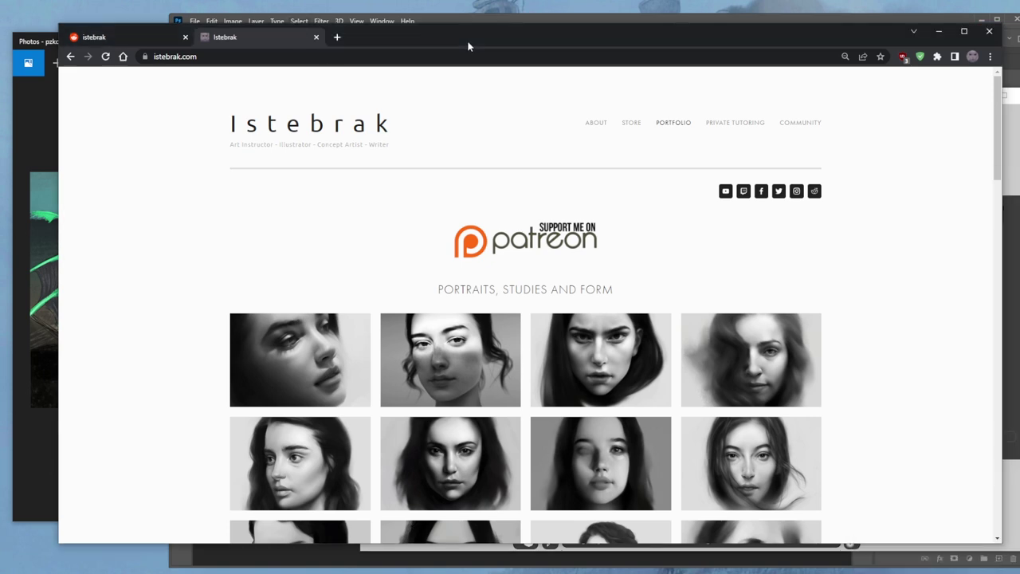
click(824, 20)
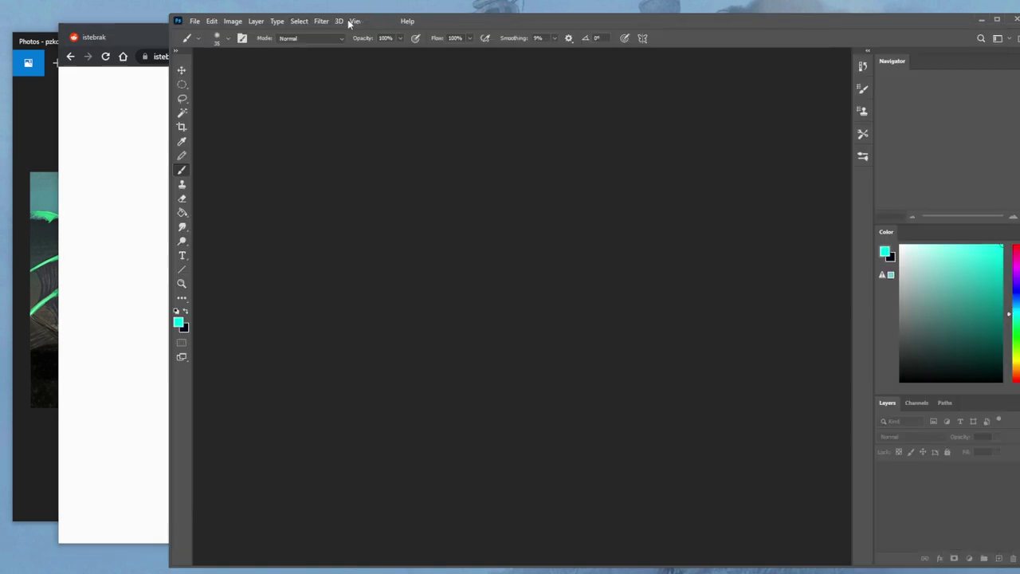
click(30, 45)
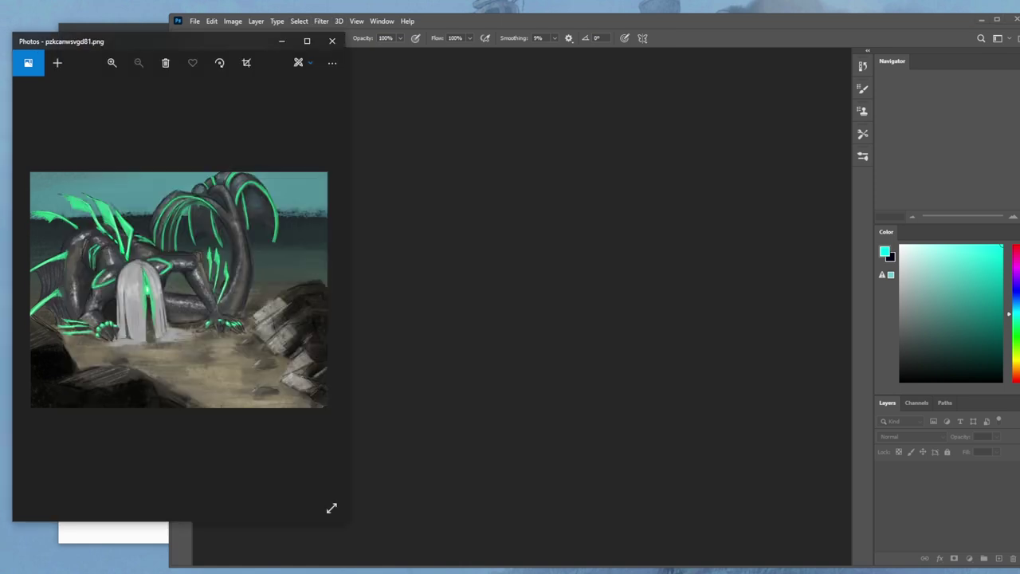
drag(178, 289, 641, 335)
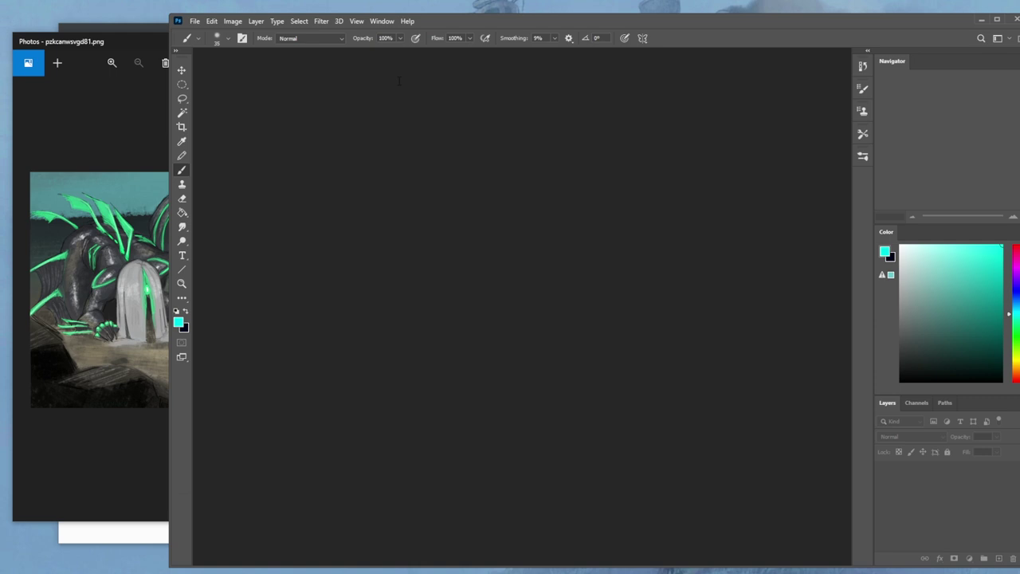
click(96, 536)
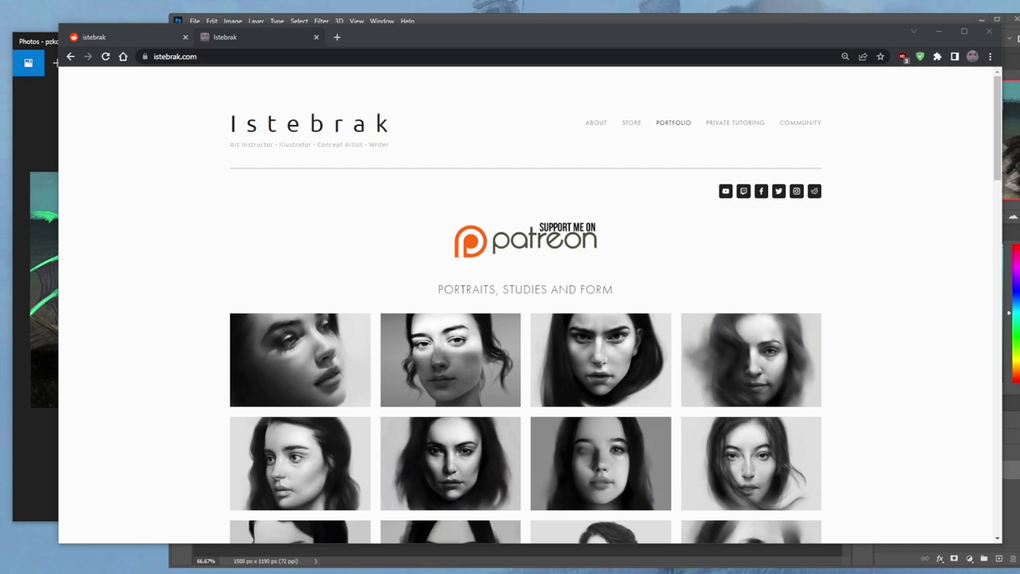
click(816, 191)
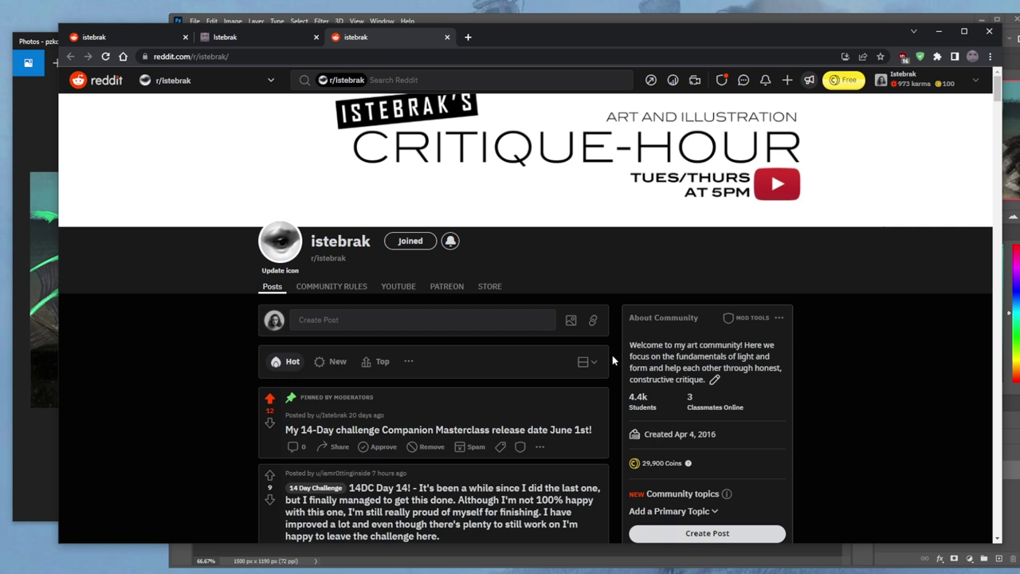
Scroll the r/istebrak feed to the pinned Masterclass post and the Day 14 challenge submission.
scroll(612, 357, down, 2)
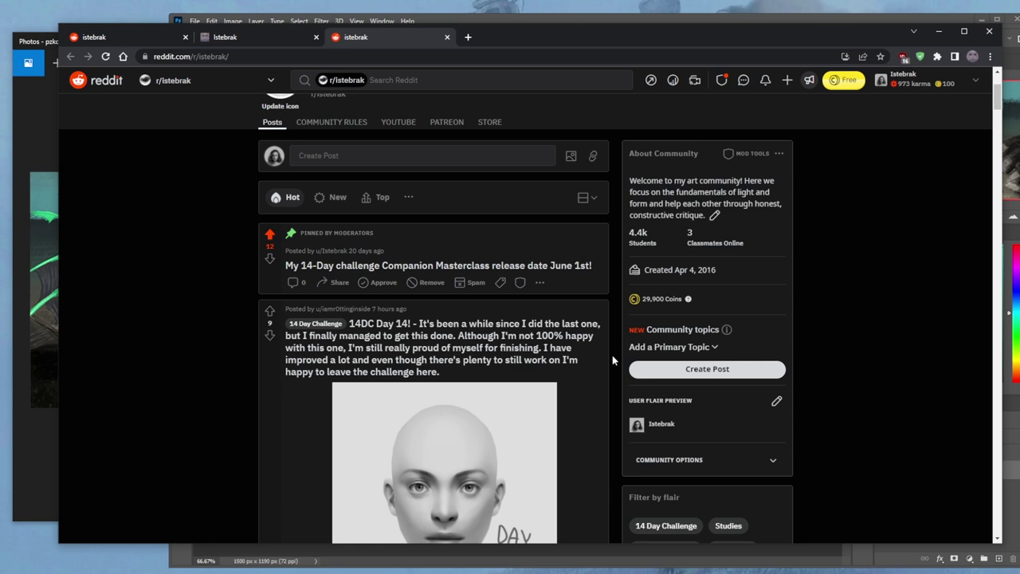
scroll(612, 355, up, 2)
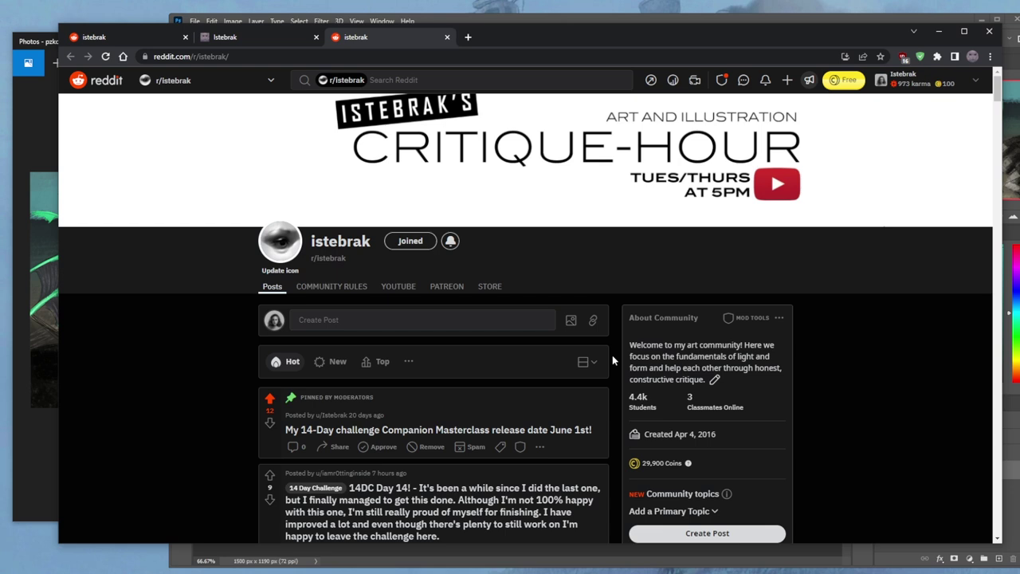
scroll(612, 361, down, 2)
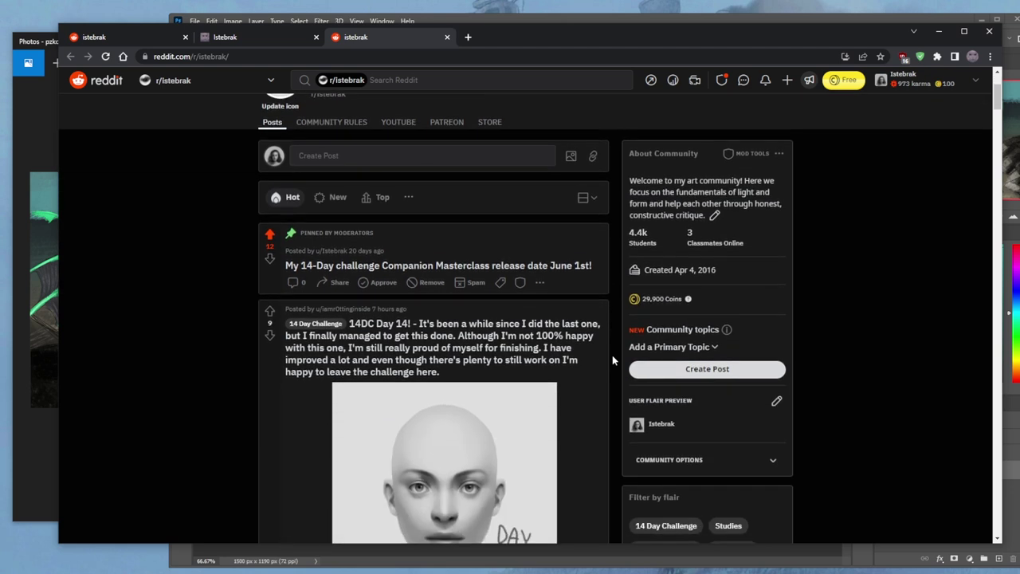
scroll(612, 360, down, 3)
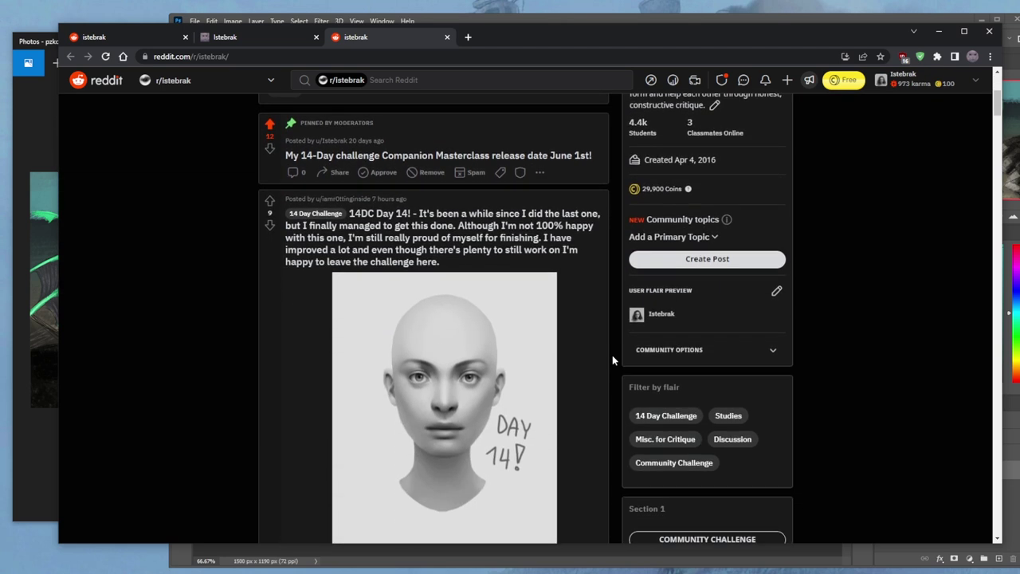
scroll(612, 360, down, 8)
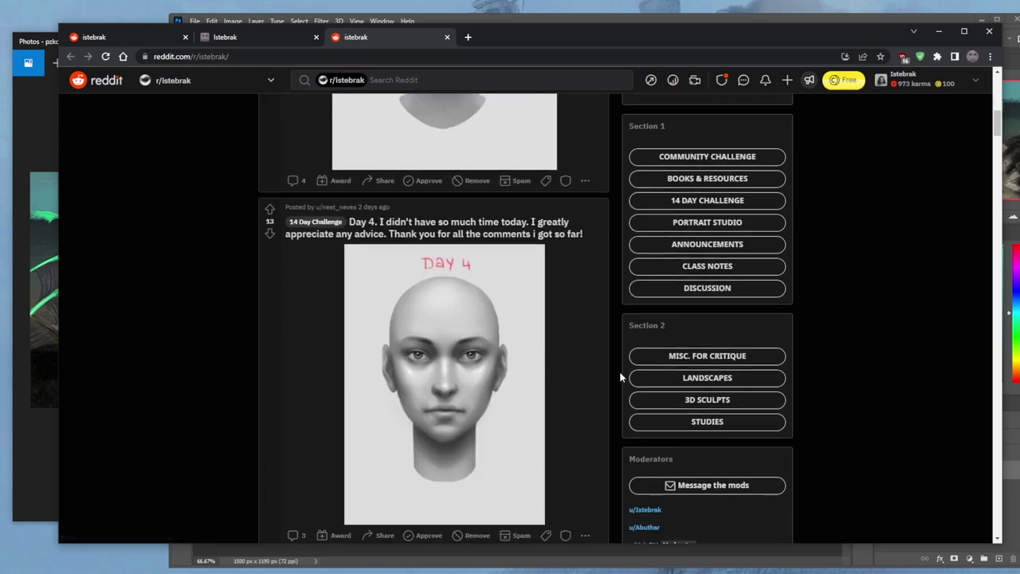
scroll(619, 371, down, 3)
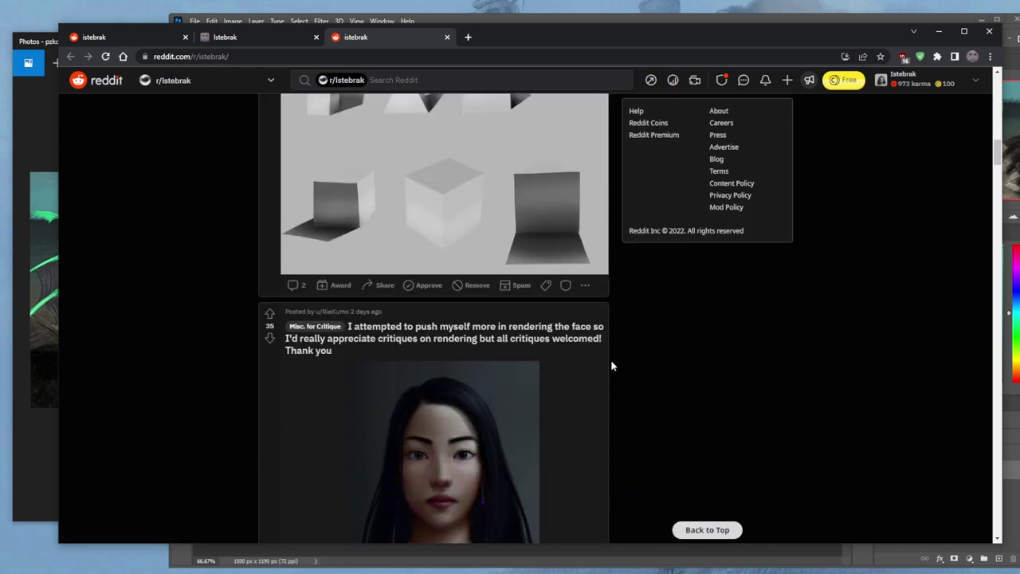
scroll(596, 384, up, 3)
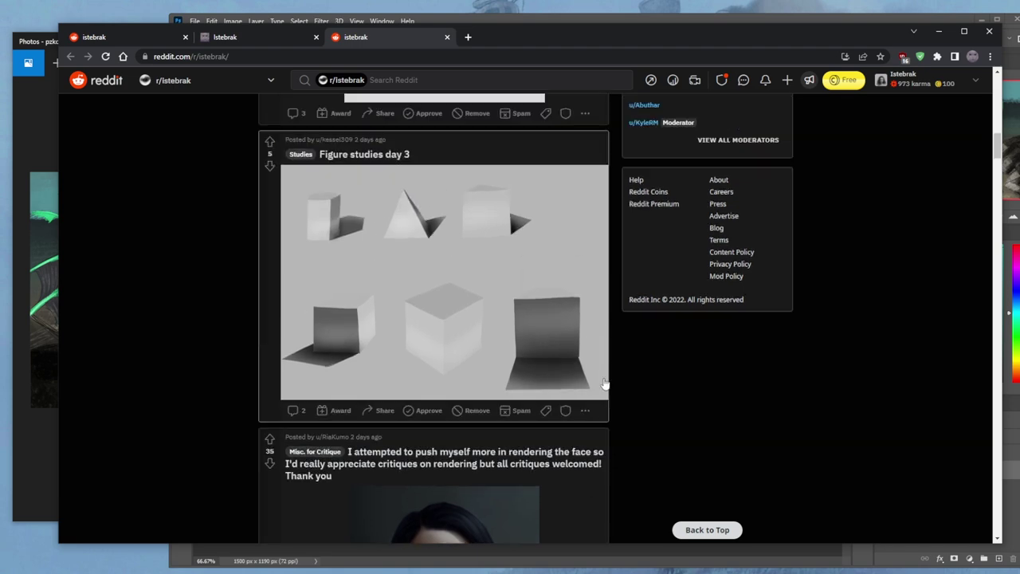
scroll(613, 380, down, 3)
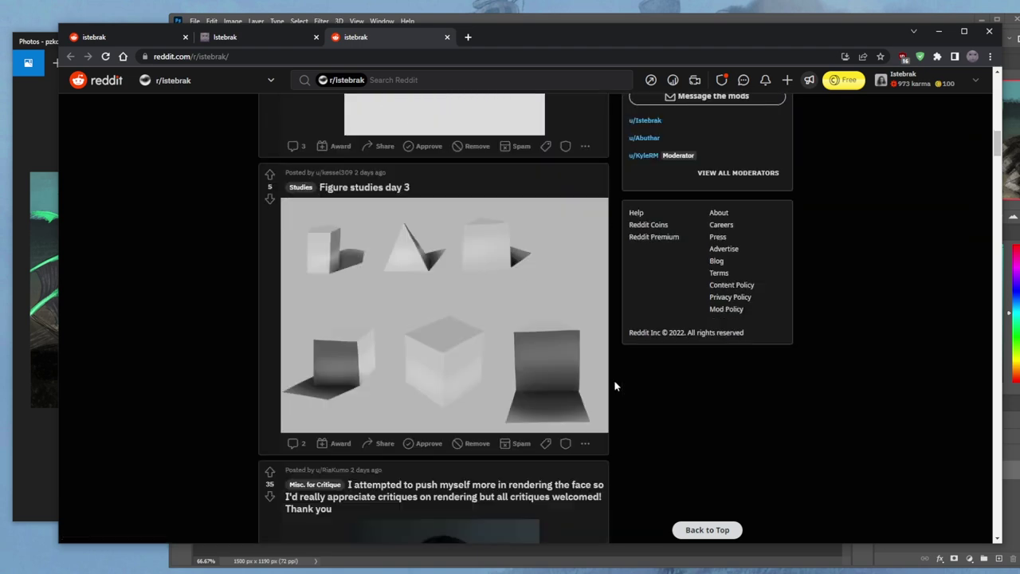
scroll(614, 386, down, 6)
scroll(613, 385, up, 8)
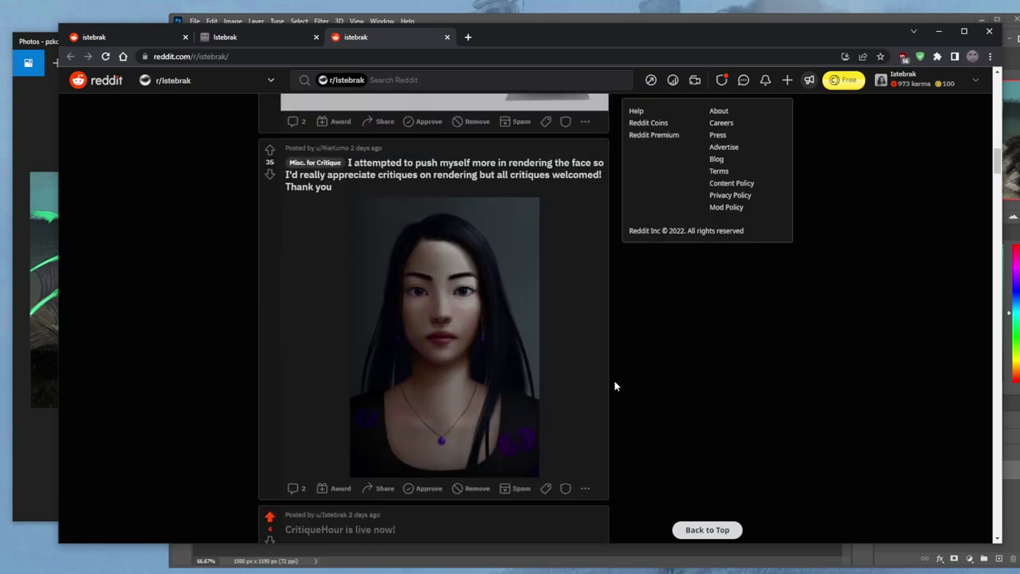
scroll(614, 386, up, 15)
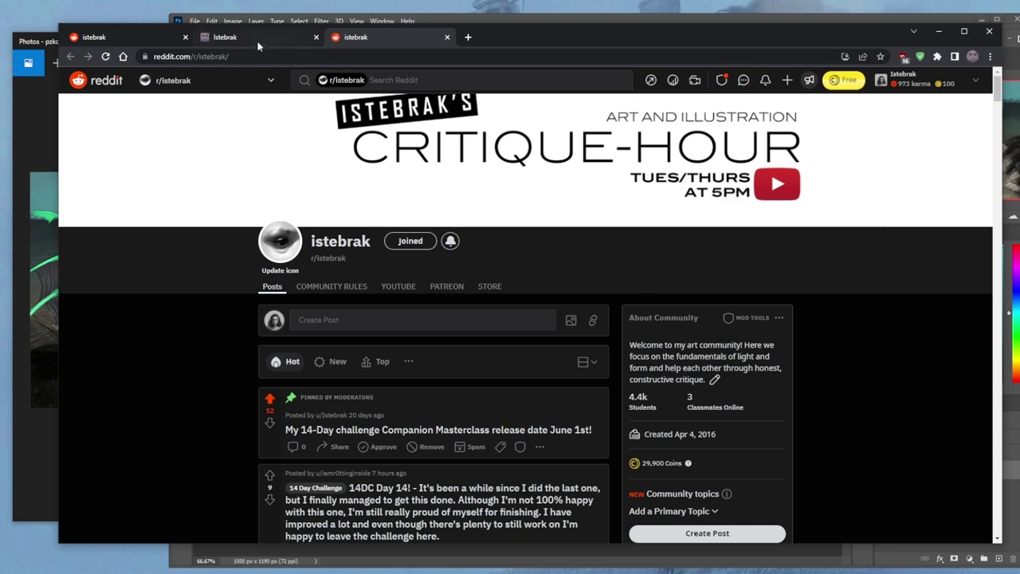
click(990, 32)
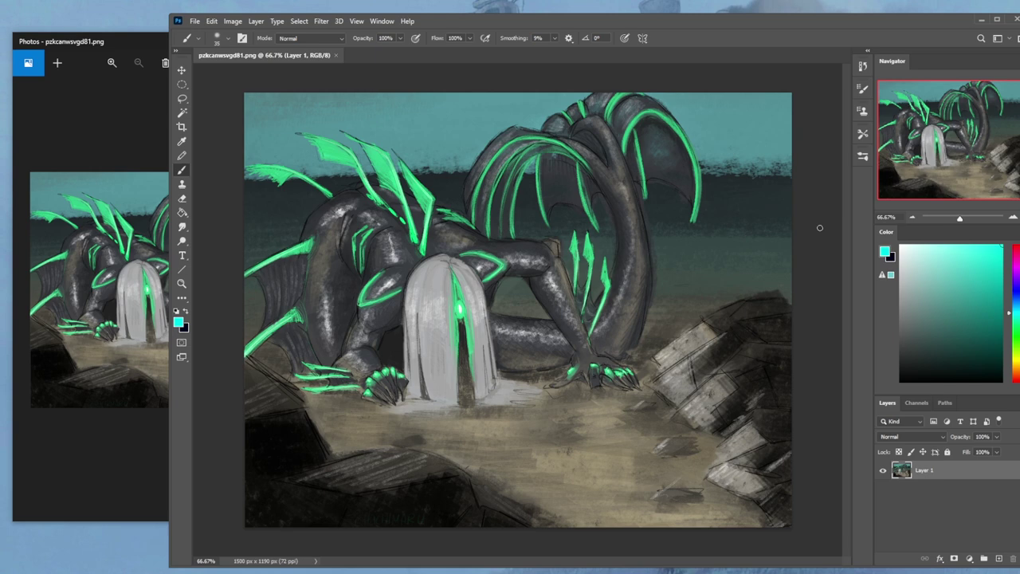
Pick red-pink, add empty Layer 2, load a 30 px sketching brush, and switch to PortraitStudio.
click(1017, 266)
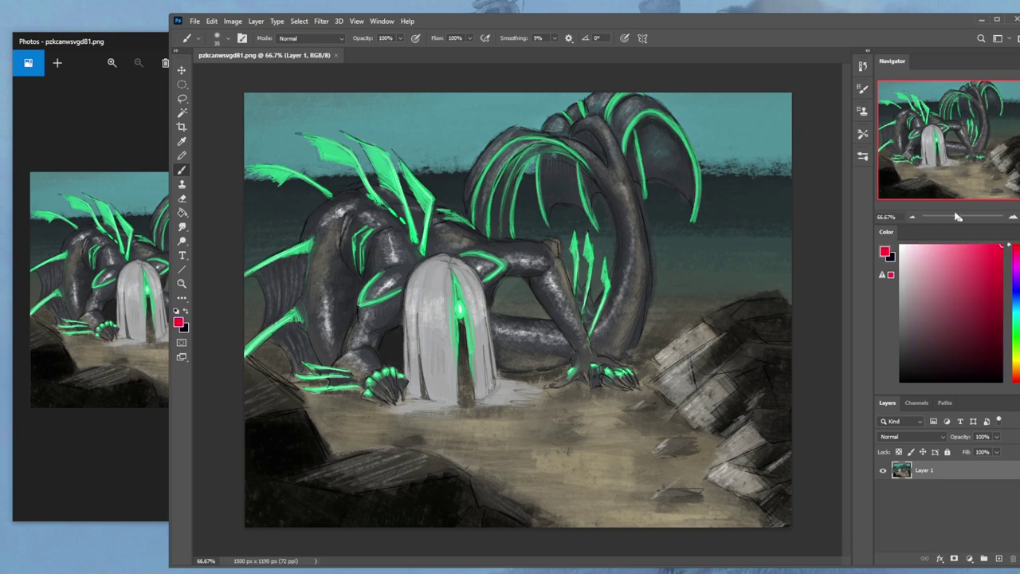
click(999, 559)
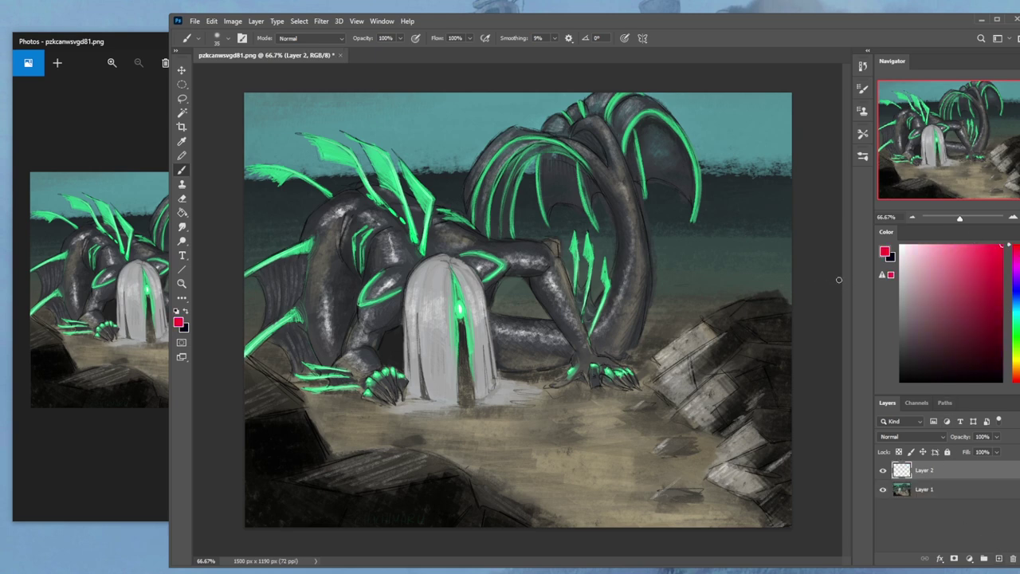
right_click(787, 279)
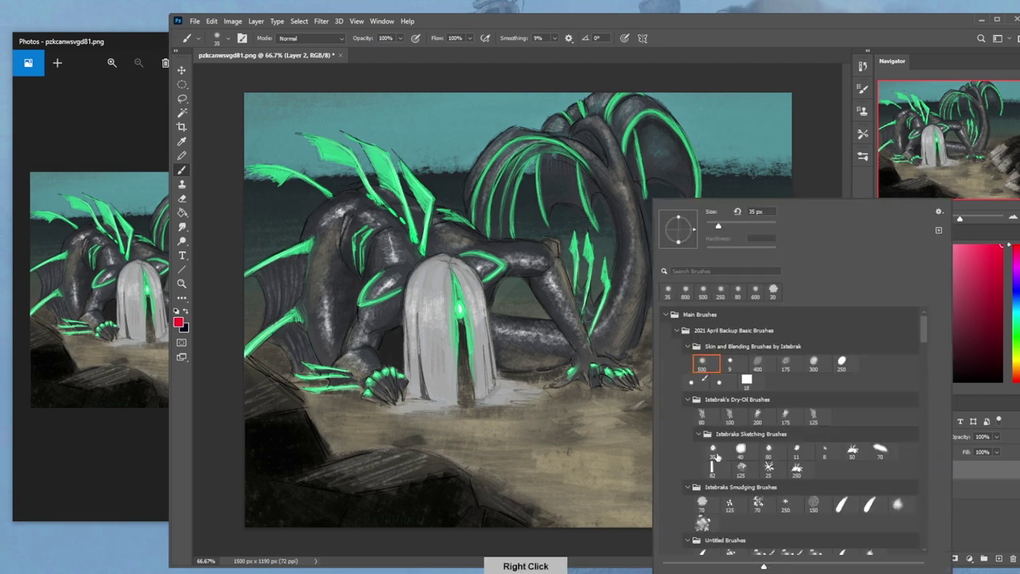
click(714, 453)
click(817, 111)
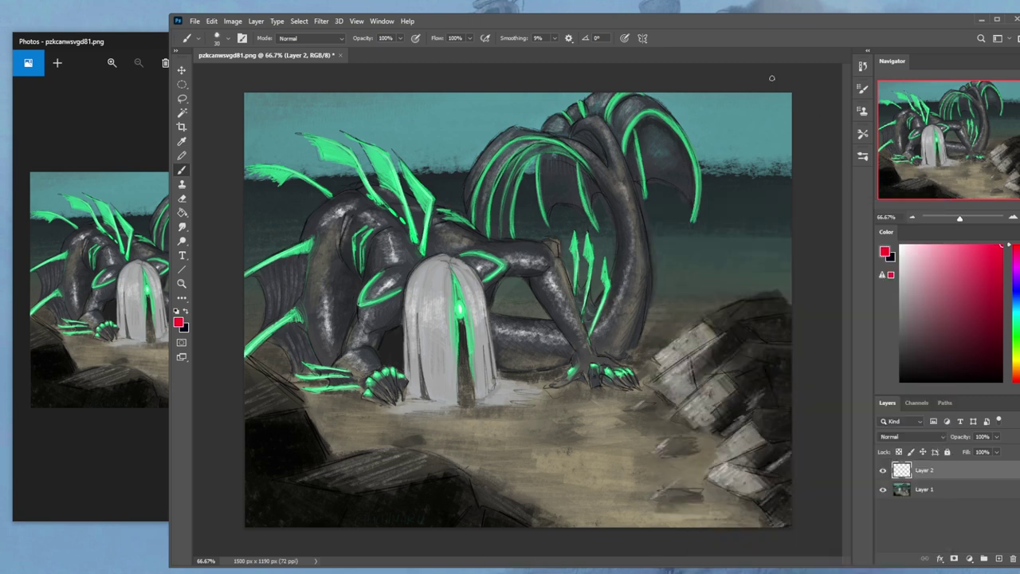
key(alt+Tab)
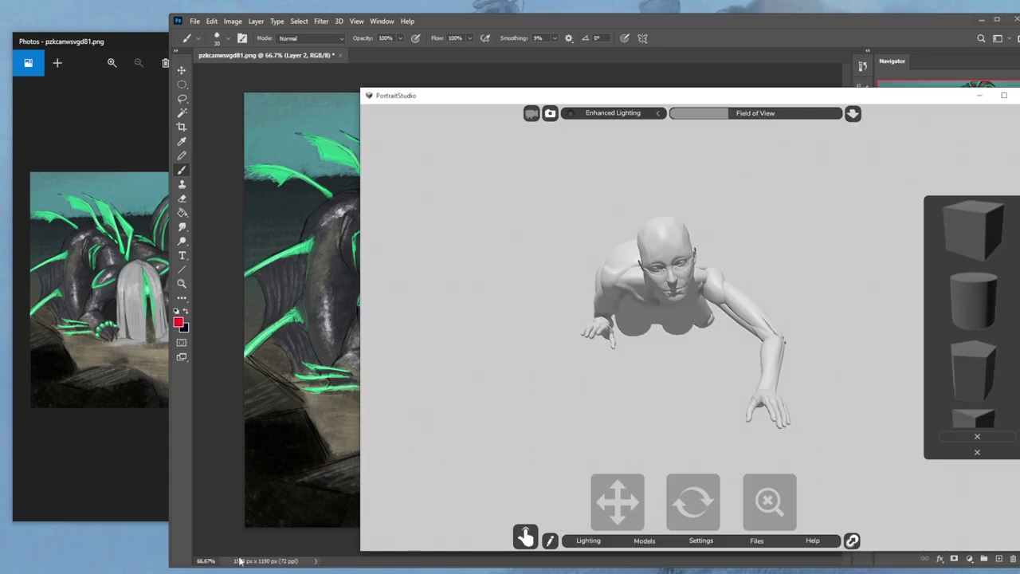
Adjust the figure's field of view and zoom, turn it forward, and shade its face and torso.
click(728, 22)
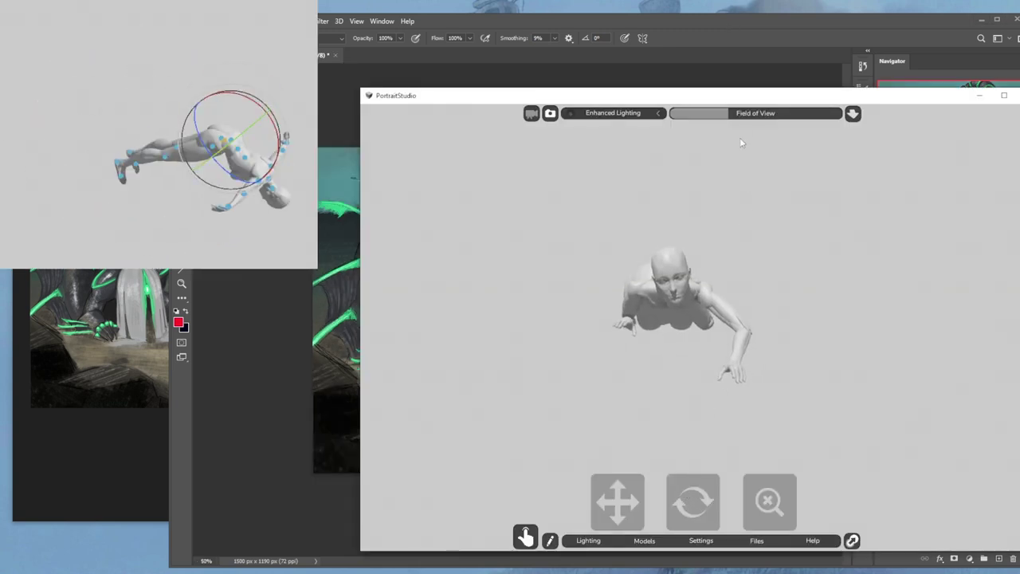
click(737, 114)
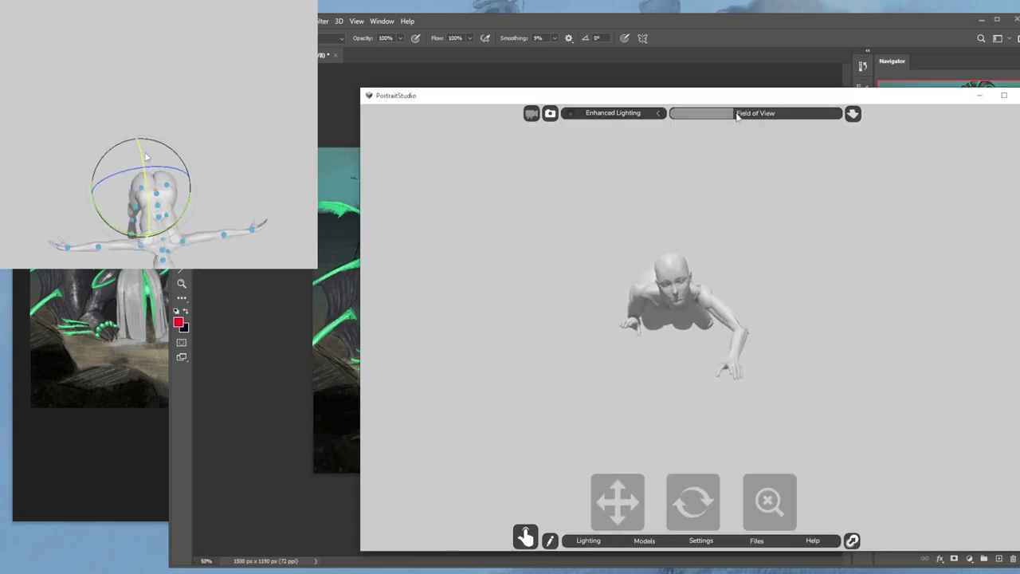
click(770, 492)
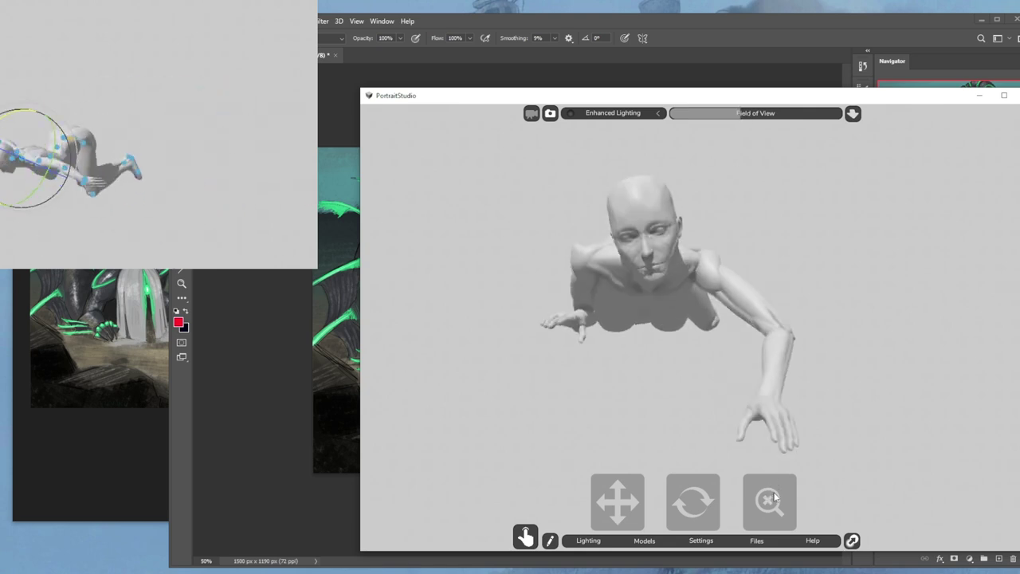
click(702, 499)
drag(702, 498, 694, 503)
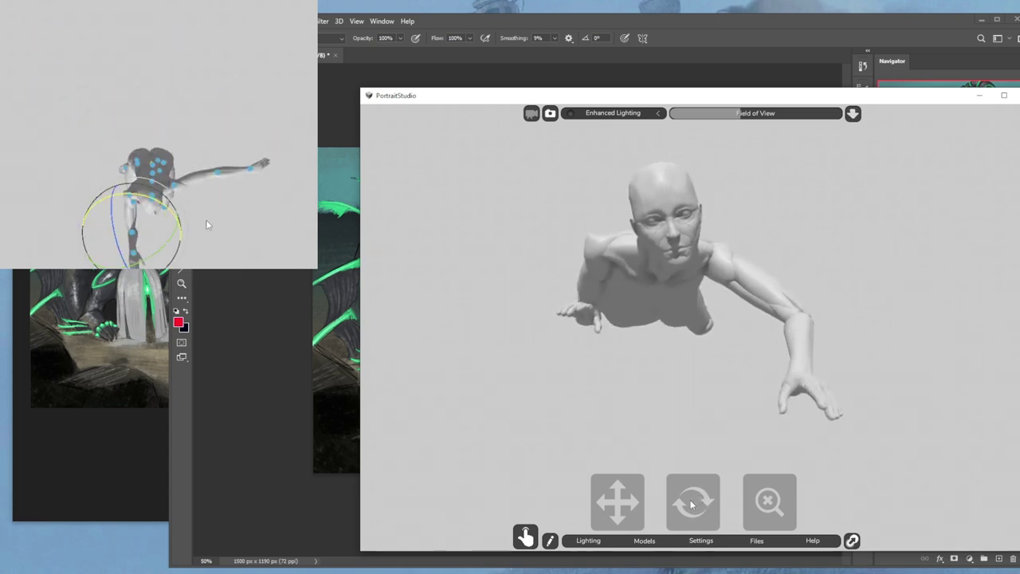
mouse_move(664, 325)
mouse_down()
mouse_move(660, 374)
mouse_move(667, 250)
mouse_up()
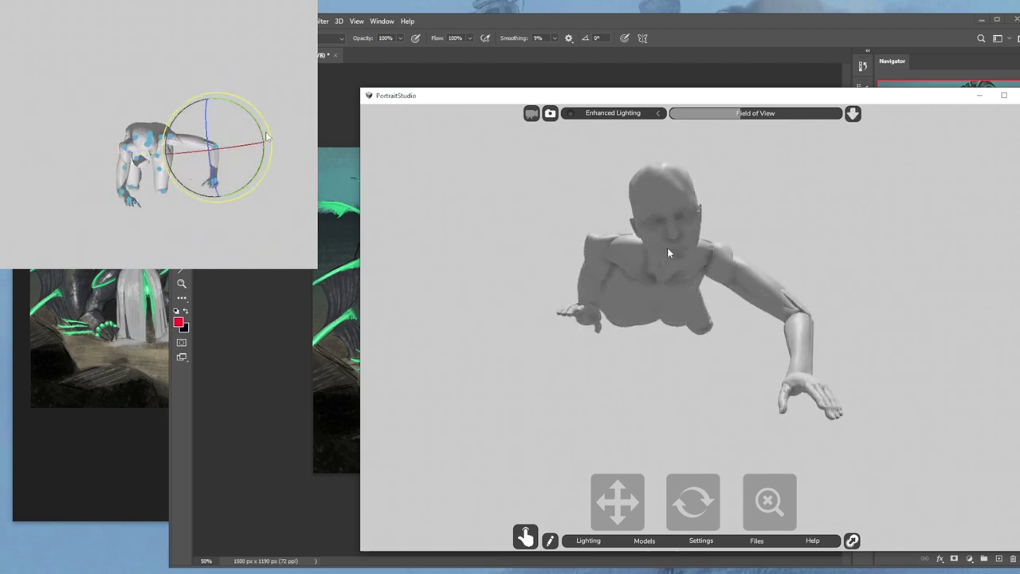
Refine the figure's rotation, field of view and zoom, then sketch a black arc over its head.
drag(693, 510, 691, 511)
drag(737, 113, 763, 114)
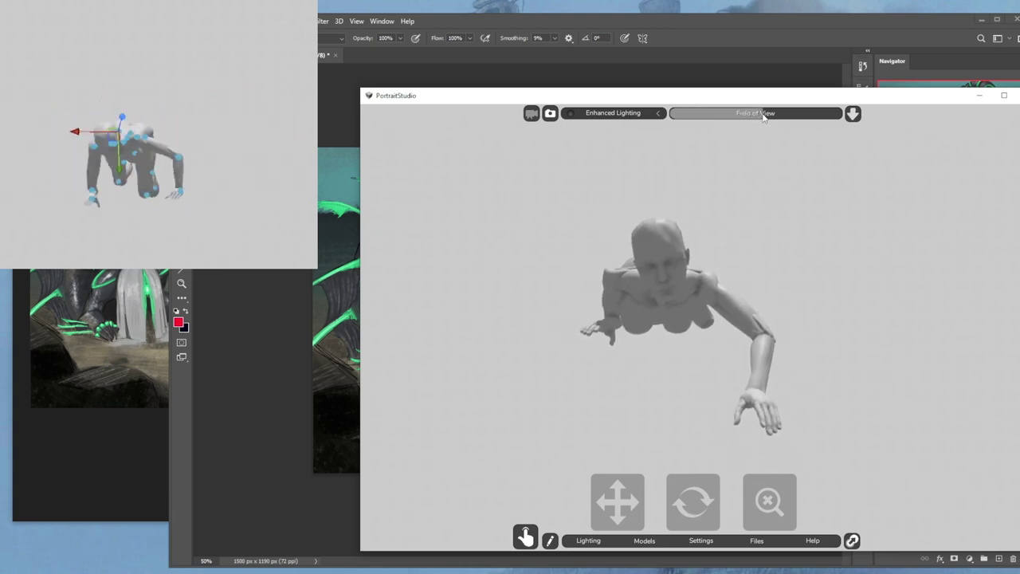
drag(771, 489, 769, 483)
drag(695, 500, 700, 501)
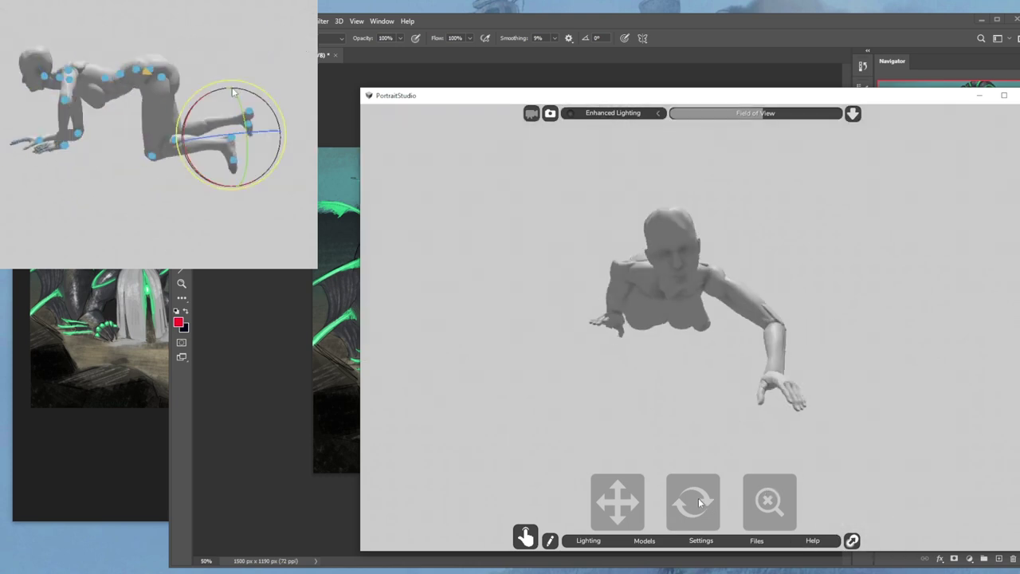
drag(725, 430, 741, 394)
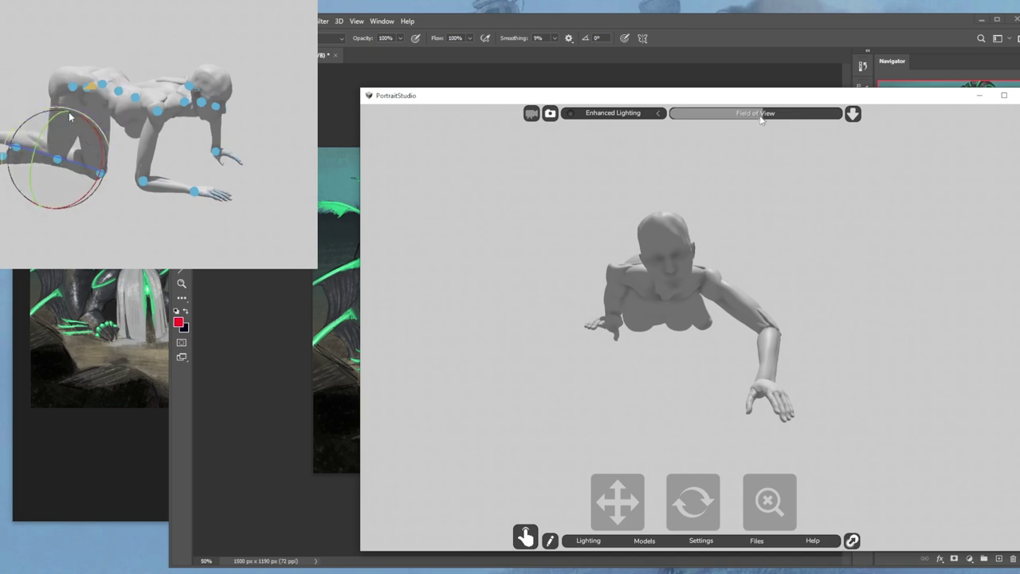
drag(763, 494, 764, 491)
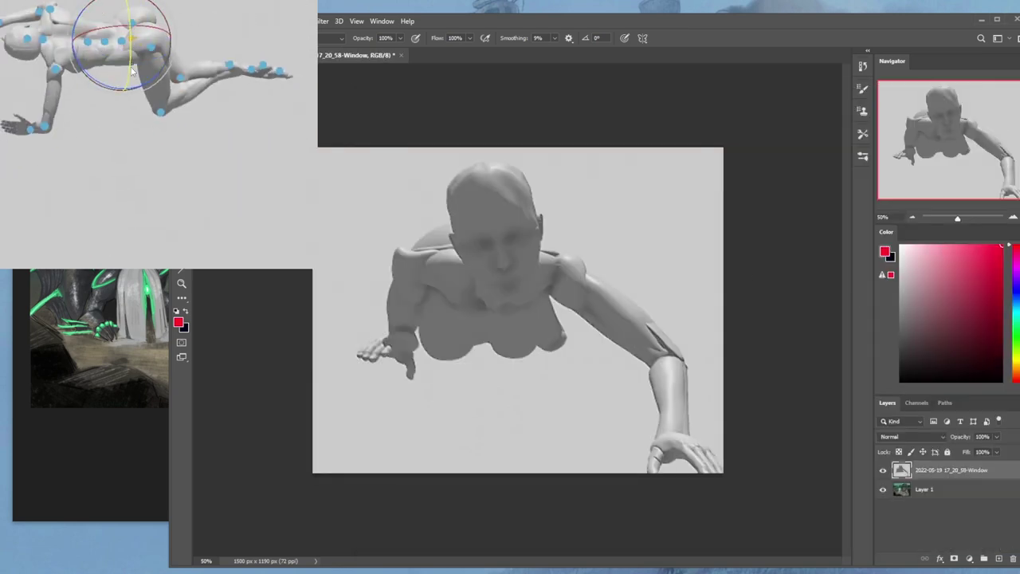
key(d)
drag(386, 298, 635, 240)
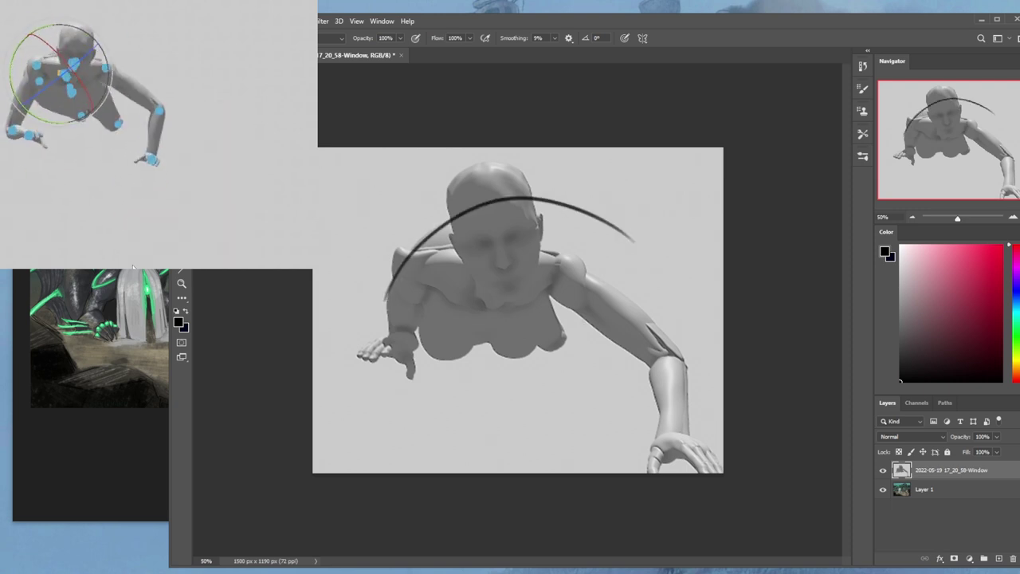
Redraw the two black curved hair strokes over and below the figure's head.
drag(467, 325, 685, 289)
key(ctrl+z)
key(ctrl+z)
drag(383, 312, 669, 296)
drag(470, 346, 717, 326)
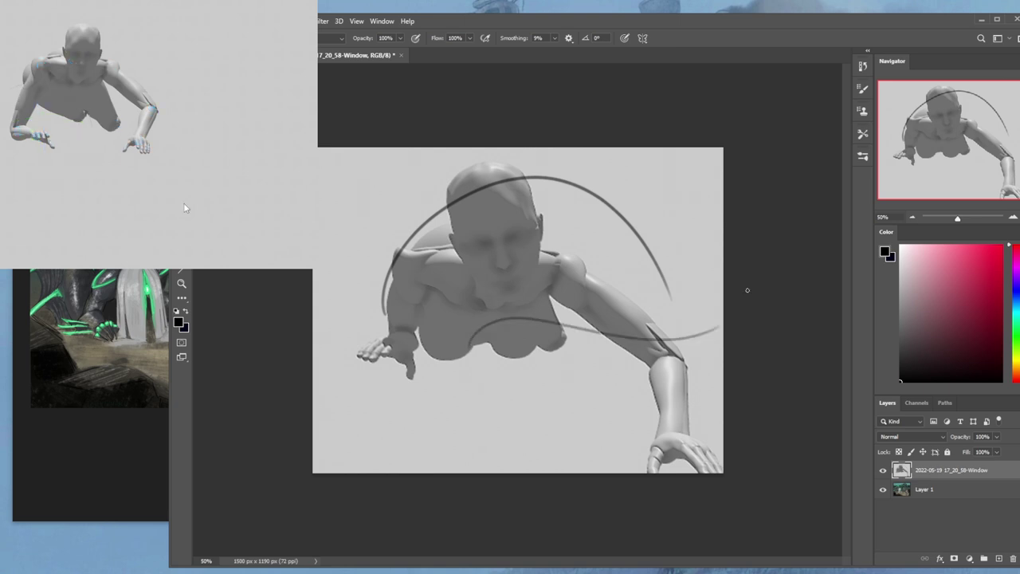
mouse_move(120, 96)
mouse_down()
mouse_move(40, 70)
mouse_move(119, 88)
mouse_up()
Add curved strokes at the upper right and left edge, then nudge the stroke layer right and down.
click(71, 51)
drag(677, 204, 722, 211)
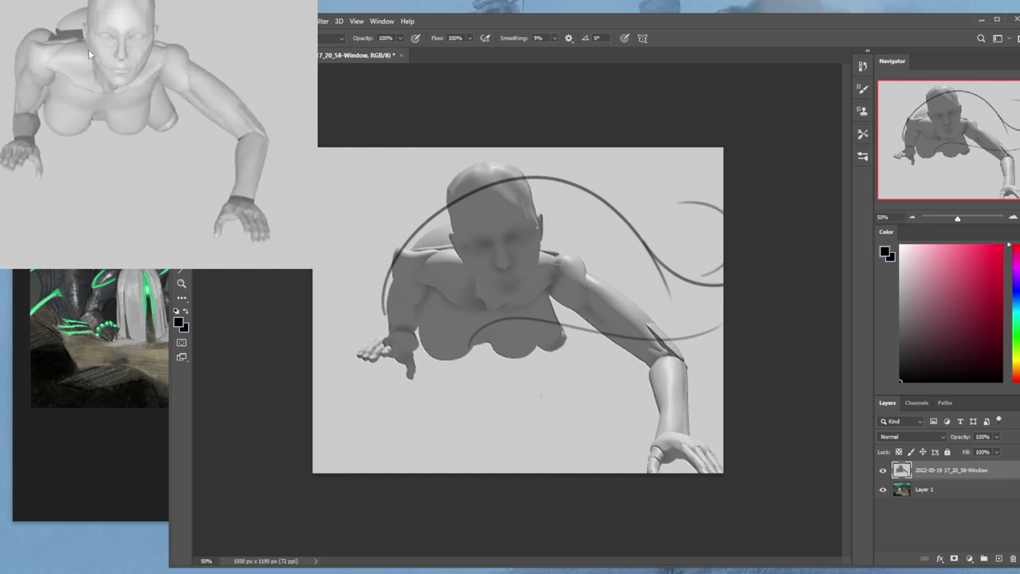
scroll(119, 96, down, 3)
drag(120, 80, 149, 36)
drag(677, 235, 722, 174)
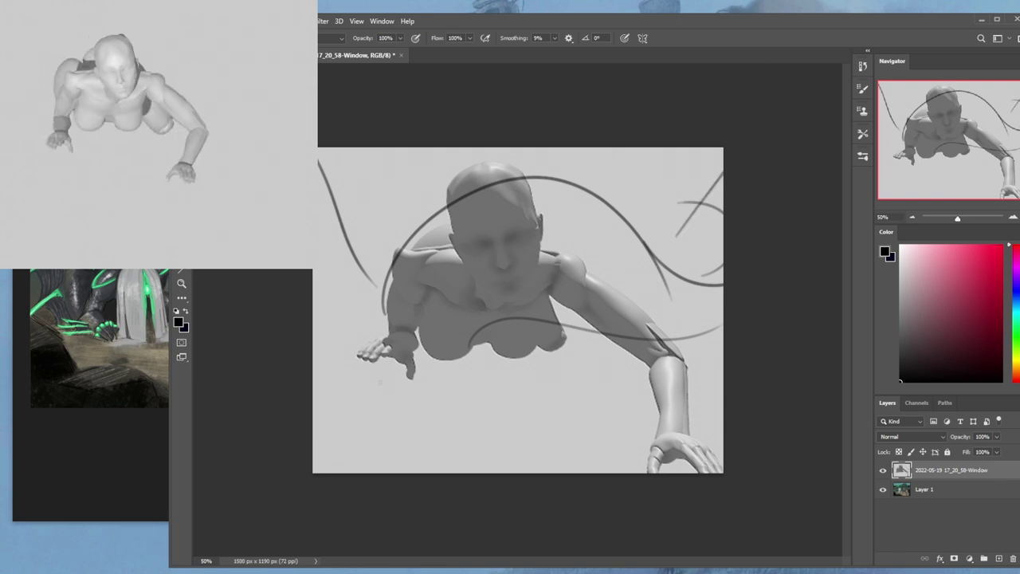
drag(611, 288, 622, 311)
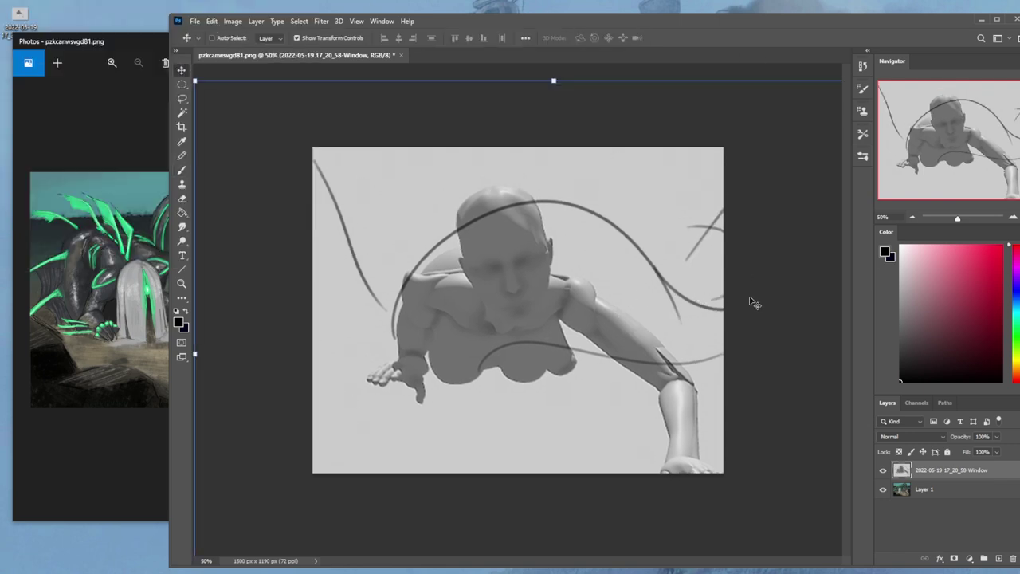
Toggle the grey figure layer repeatedly to compare it with the dragon, leaving it hidden.
key(c)
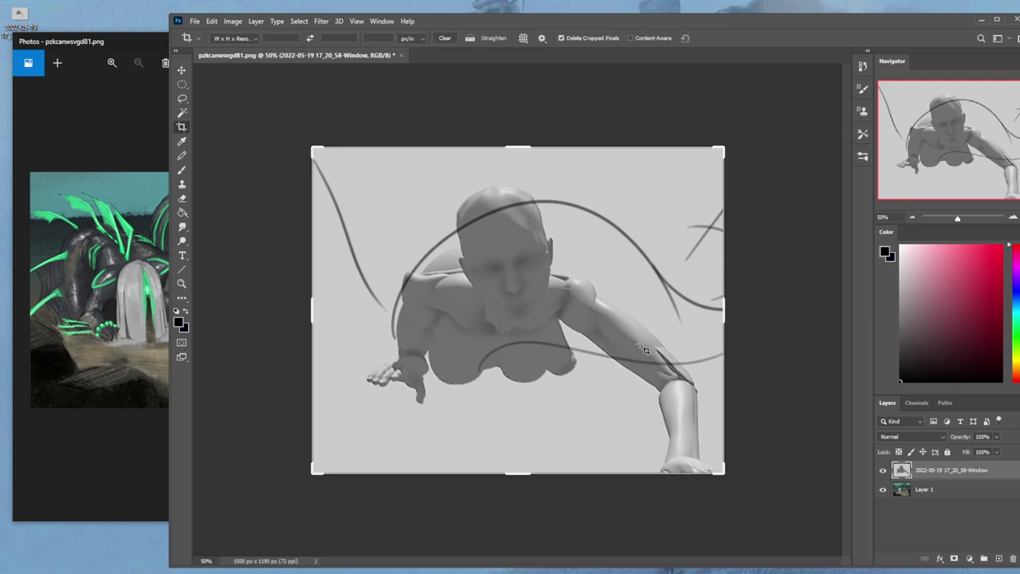
key(b)
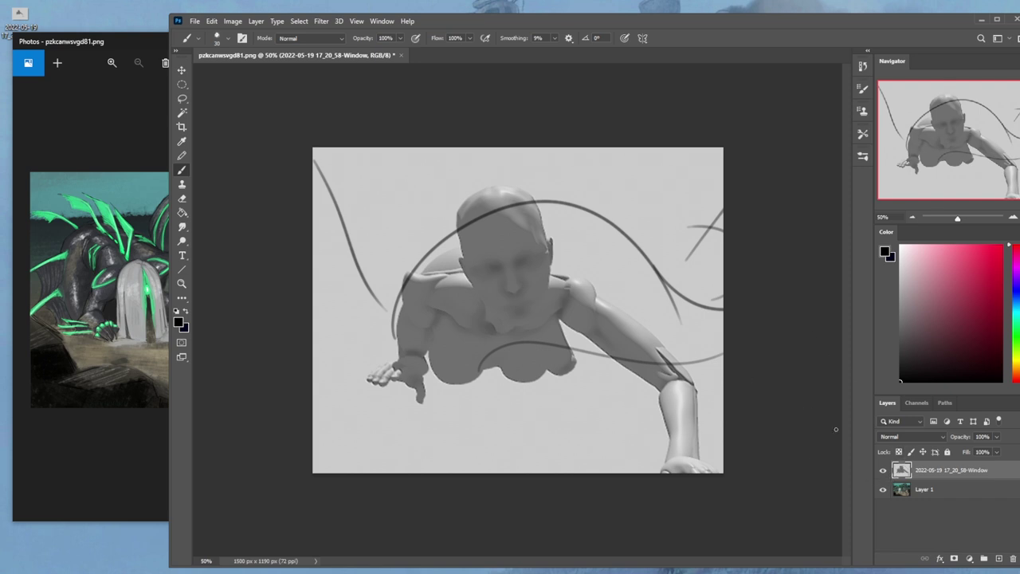
click(882, 471)
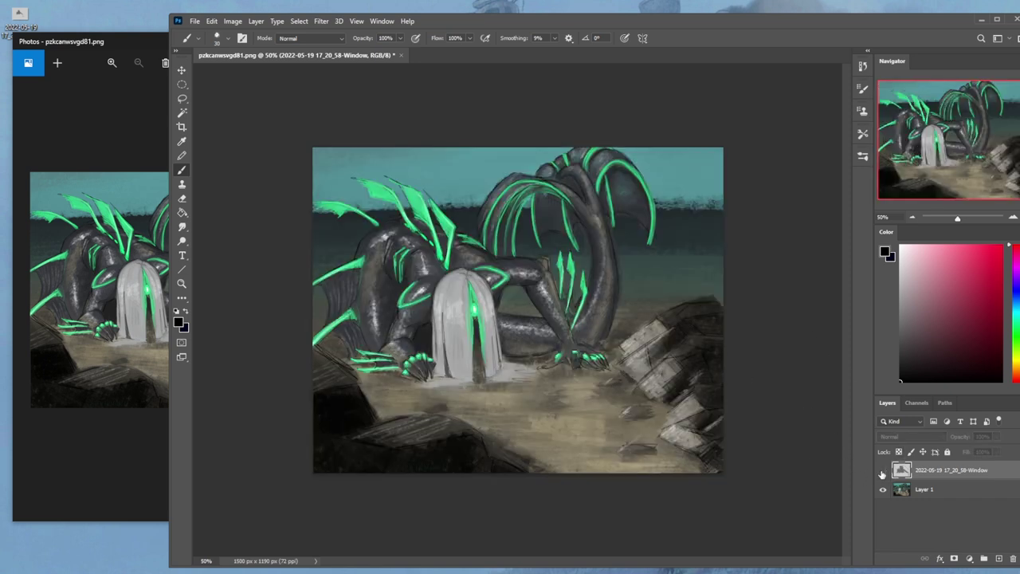
click(882, 471)
click(882, 471)
click(882, 471)
click(882, 471)
click(882, 471)
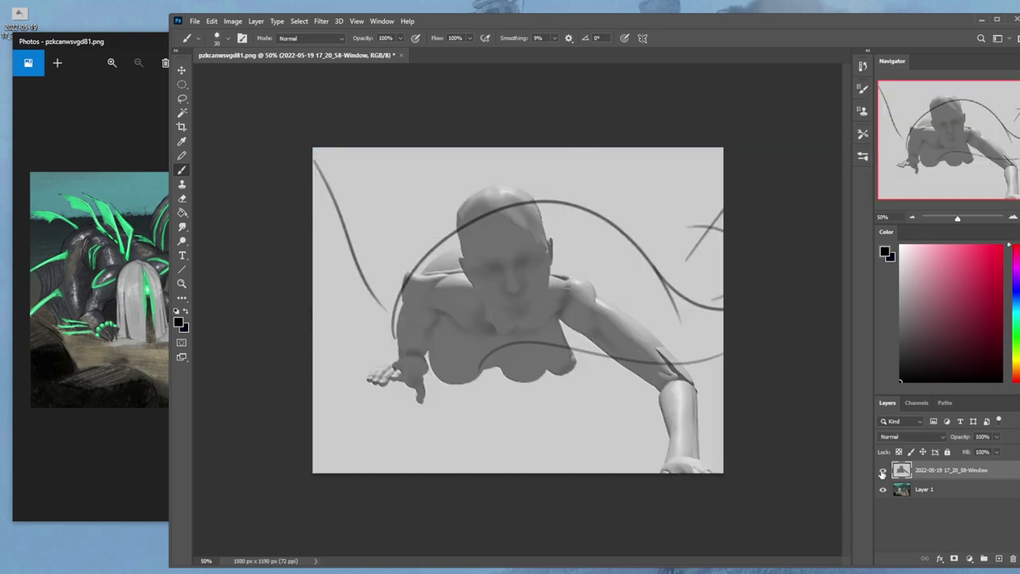
click(882, 471)
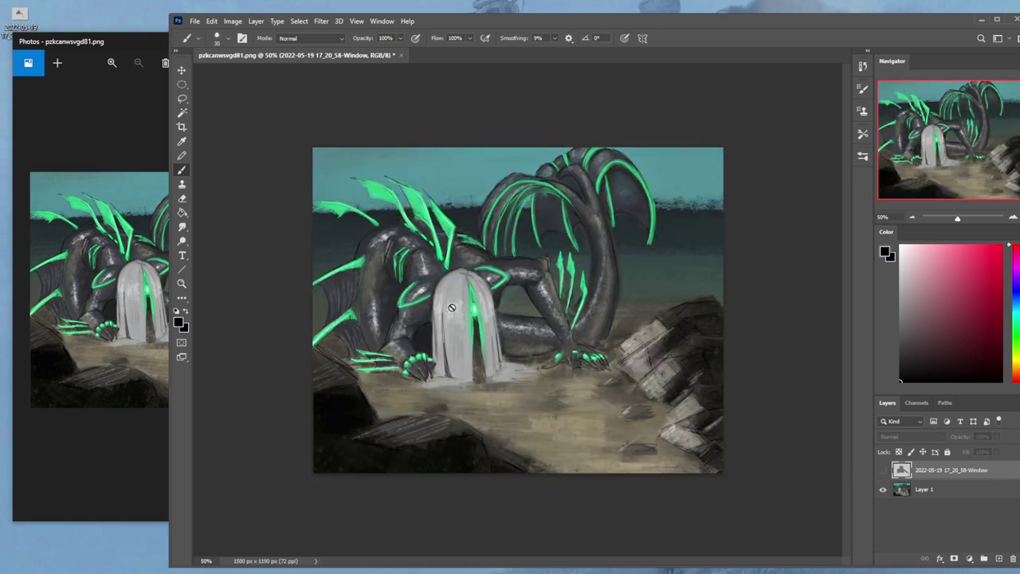
click(883, 471)
click(883, 471)
click(883, 471)
click(883, 471)
click(883, 472)
click(882, 472)
click(883, 471)
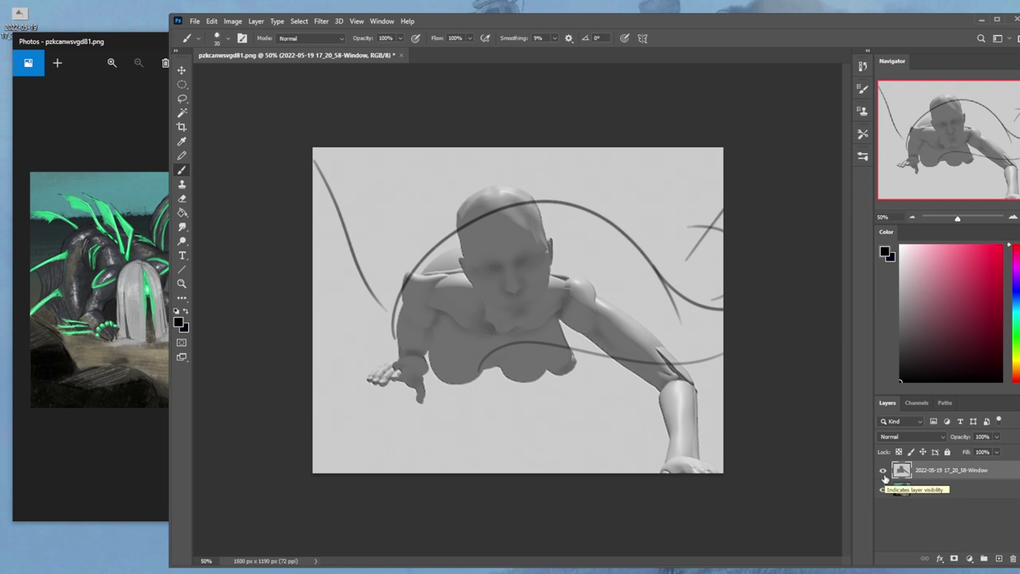
click(883, 472)
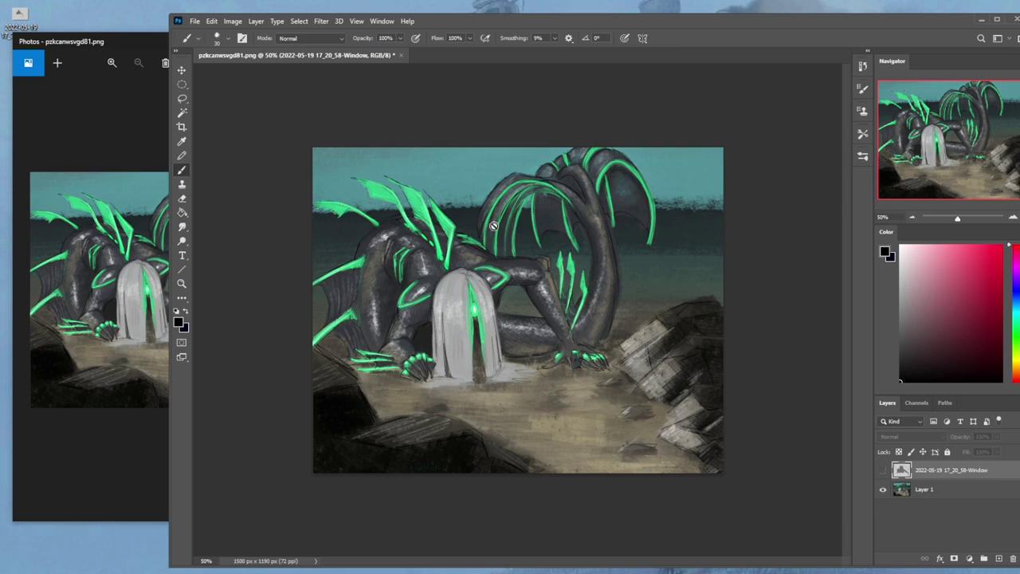
click(882, 472)
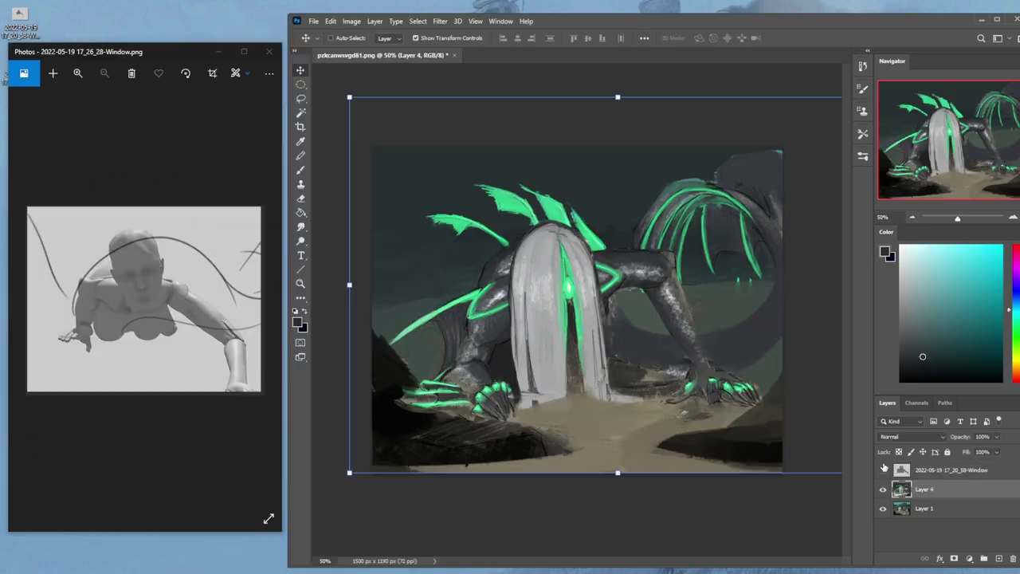
Widen the canvas to 1879 × 1190 px by extending the crop to the right.
click(882, 471)
click(882, 470)
key(ctrl+minus)
key(c)
drag(716, 307, 757, 289)
drag(648, 316, 677, 316)
mouse_move(745, 312)
mouse_down()
mouse_move(761, 314)
mouse_move(751, 314)
mouse_up()
drag(640, 317, 659, 301)
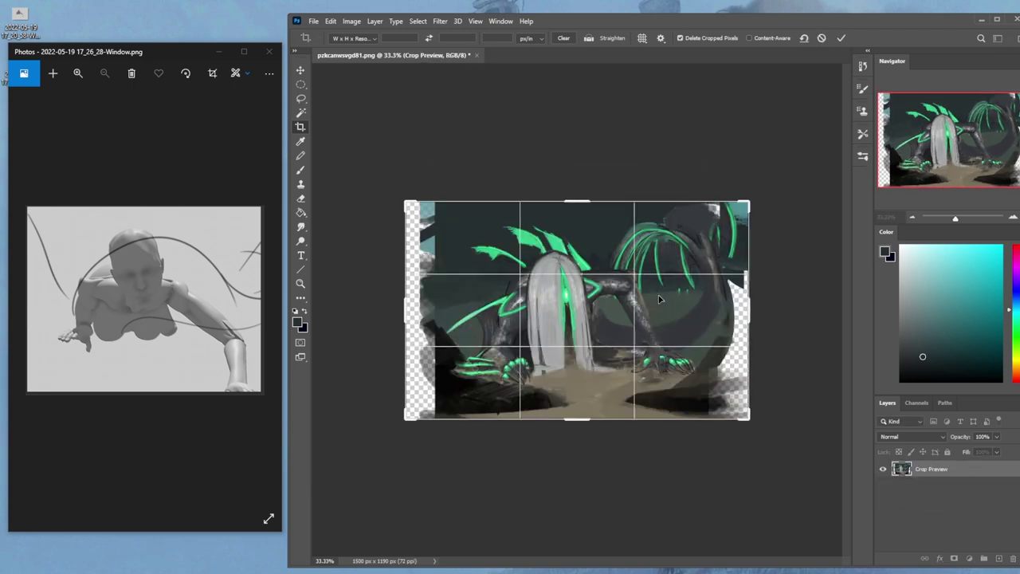
key(Return)
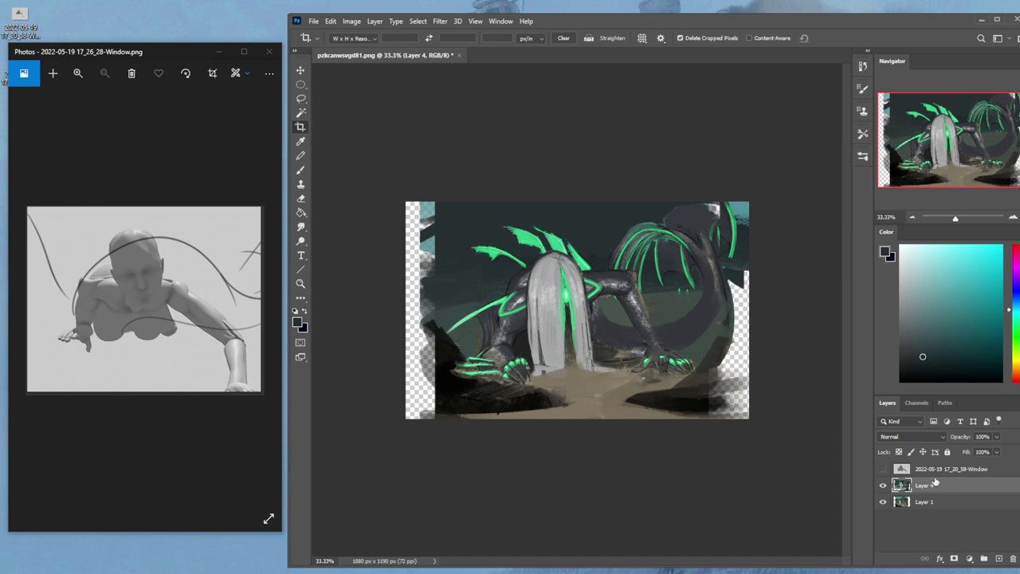
Try a free transform on Layer 4, cancel it, and select Layer 6.
key(v)
key(ctrl+t)
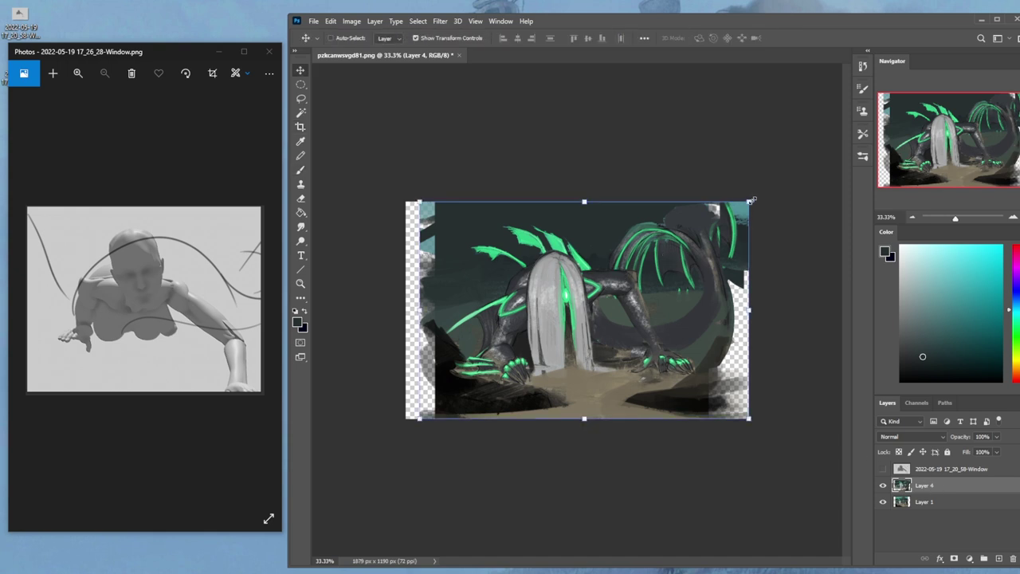
drag(750, 202, 760, 196)
key(Escape)
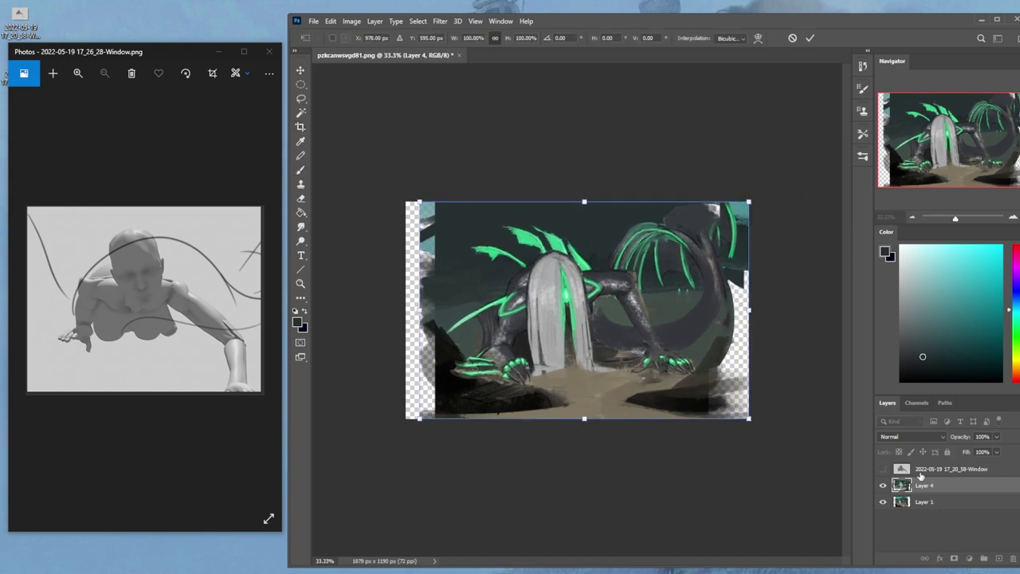
right_click(929, 490)
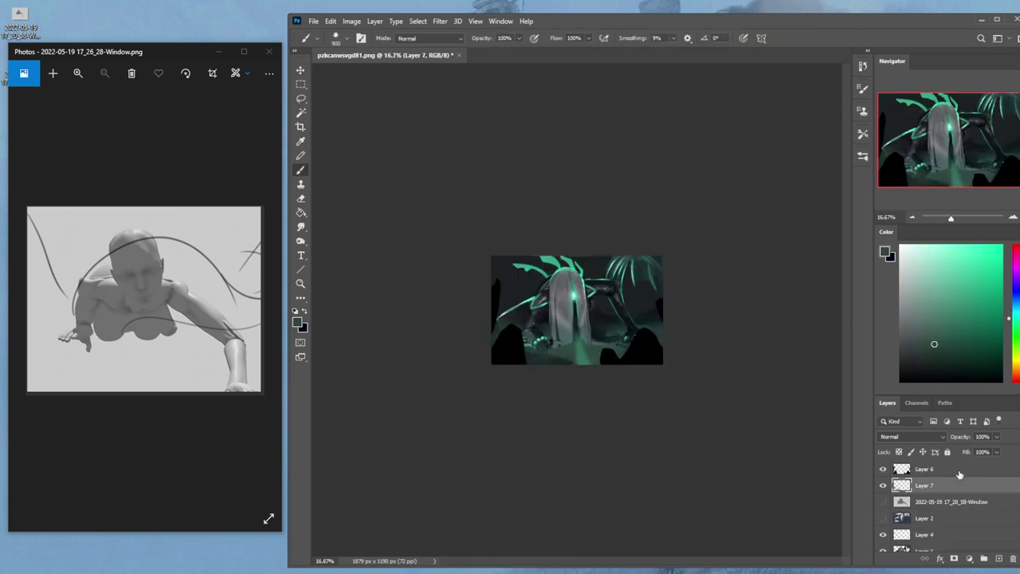
click(959, 471)
scroll(948, 502, down, 2)
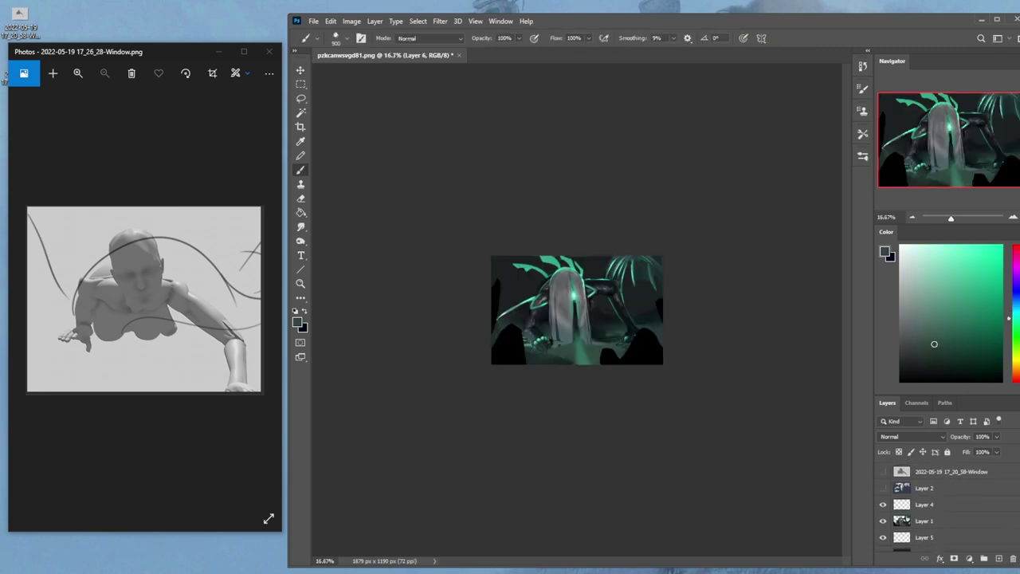
Add Layer 8 above Layer 7, choose the 771 px textured brush tip, and sample teal from the image.
scroll(970, 482, up, 3)
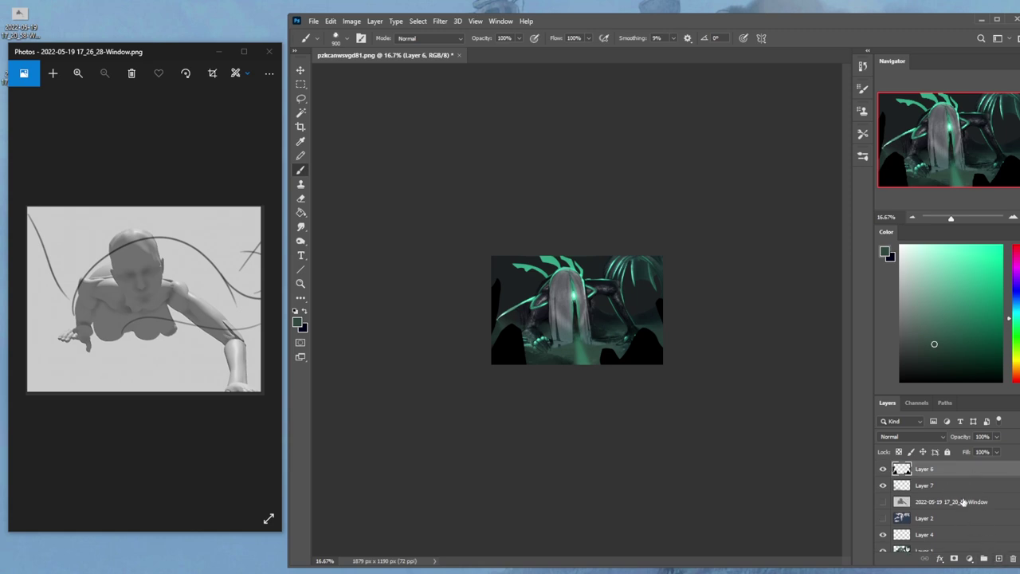
click(999, 558)
right_click(619, 310)
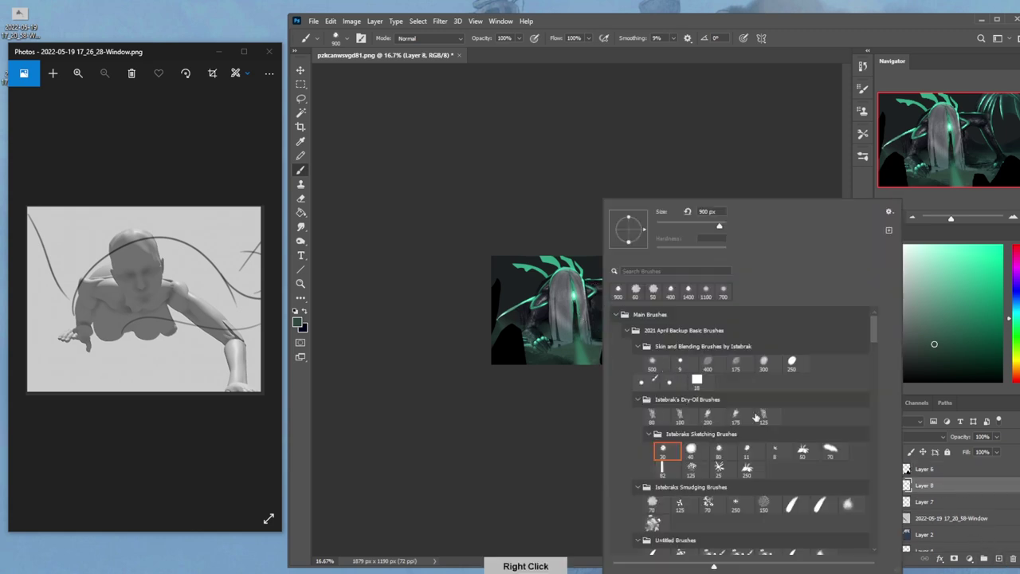
mouse_move(872, 331)
mouse_down()
mouse_move(878, 504)
mouse_move(884, 476)
mouse_up()
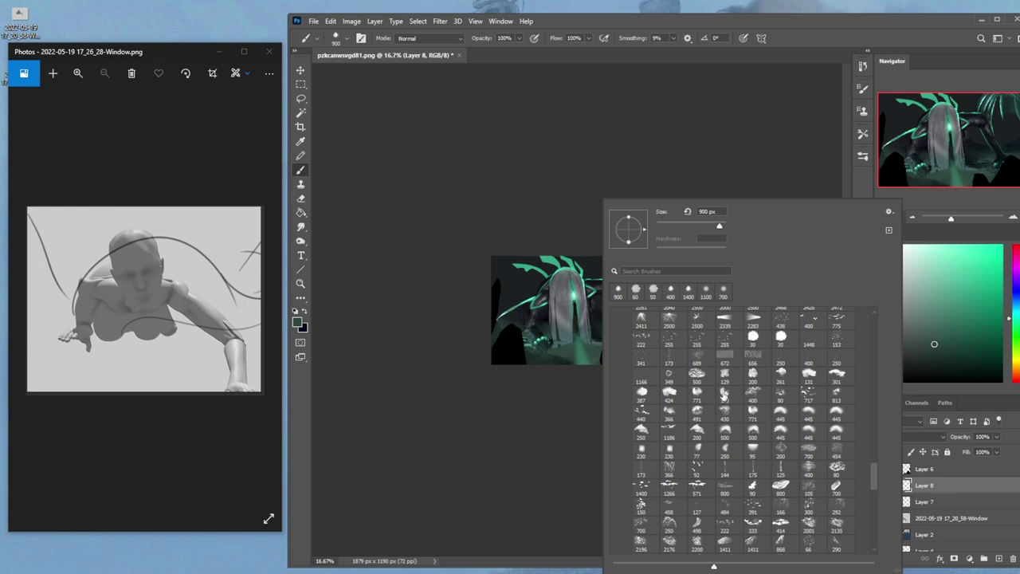
click(753, 410)
click(765, 132)
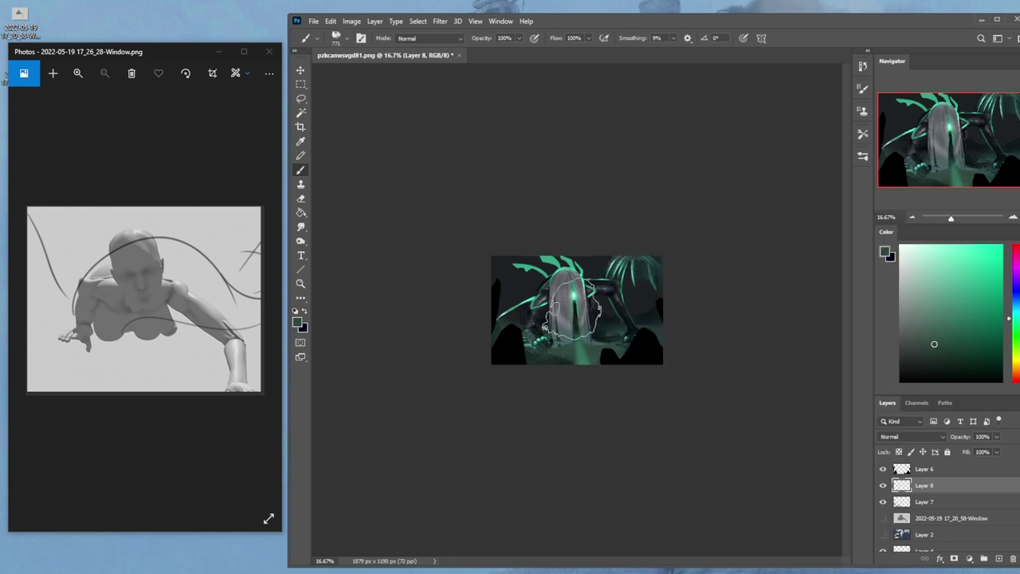
alt+click(579, 290)
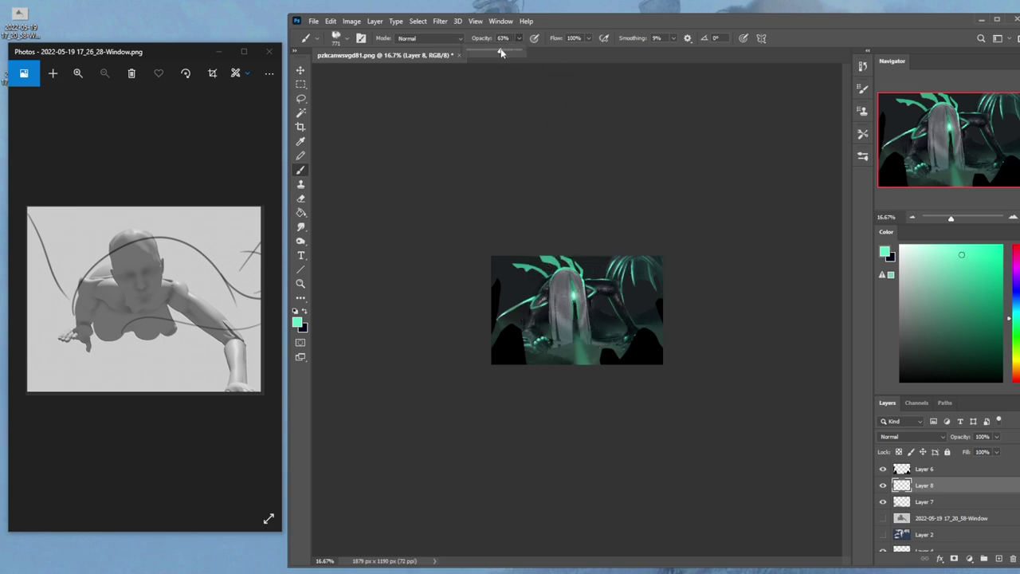
Paint soft teal glow over the lower left, lower right and bottom centre on Layer 8.
drag(505, 330, 502, 319)
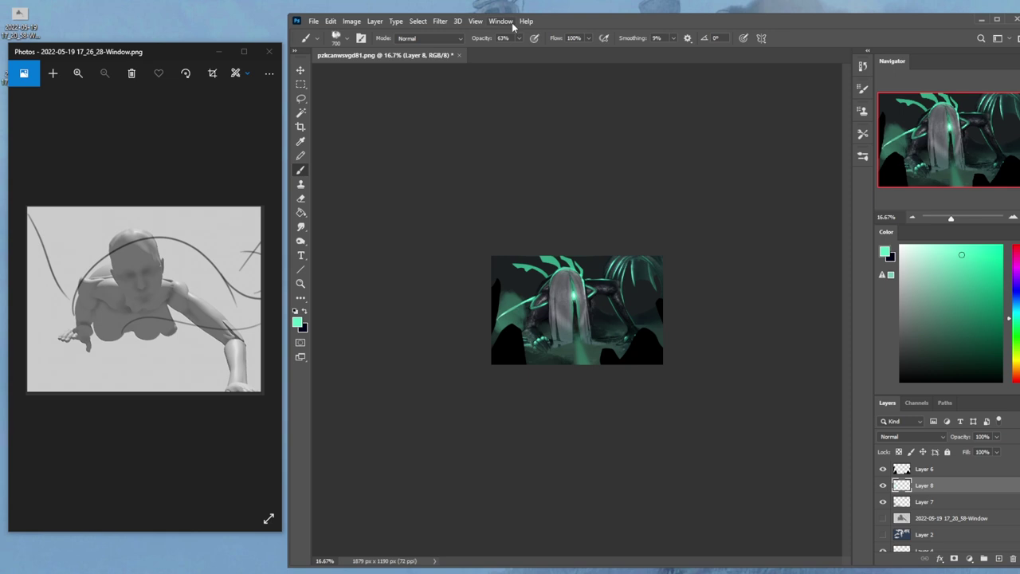
key(ctrl+z)
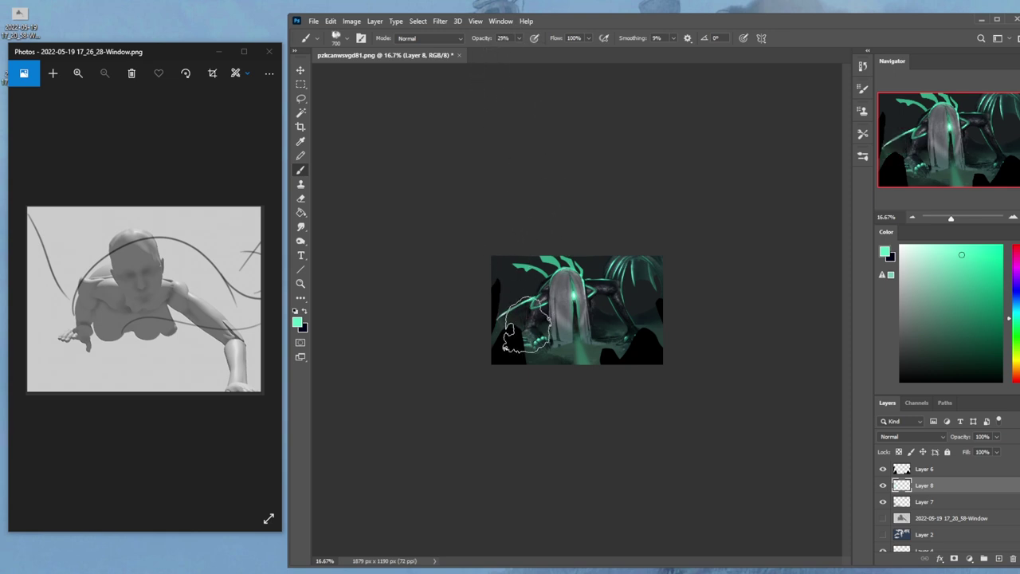
mouse_move(500, 299)
mouse_down()
mouse_move(527, 328)
mouse_move(506, 329)
mouse_up()
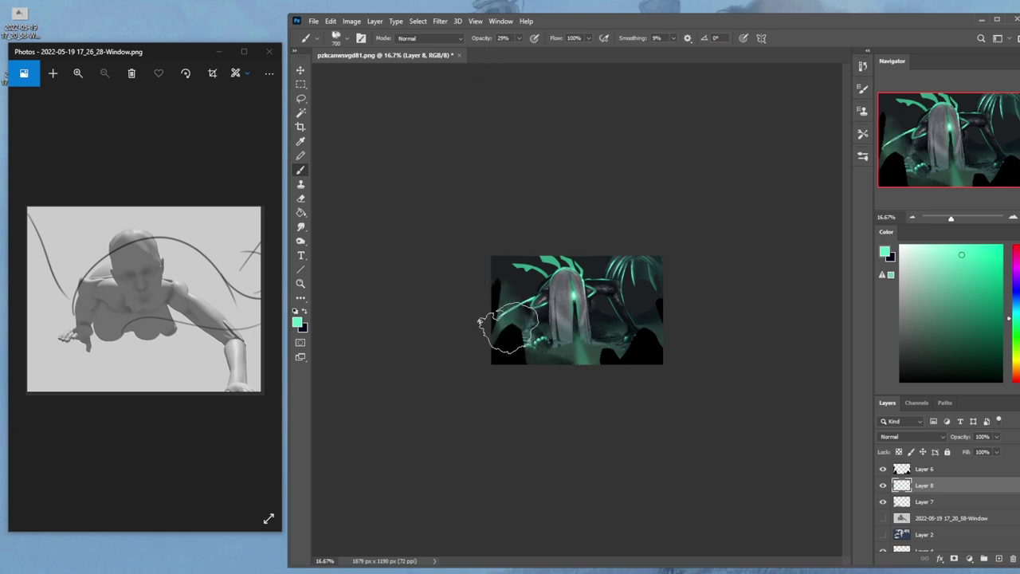
mouse_move(623, 331)
mouse_down()
mouse_move(665, 336)
mouse_move(678, 308)
mouse_move(666, 321)
mouse_move(695, 344)
mouse_move(683, 325)
mouse_move(644, 312)
mouse_move(639, 351)
mouse_move(564, 360)
mouse_move(590, 372)
mouse_move(586, 310)
mouse_up()
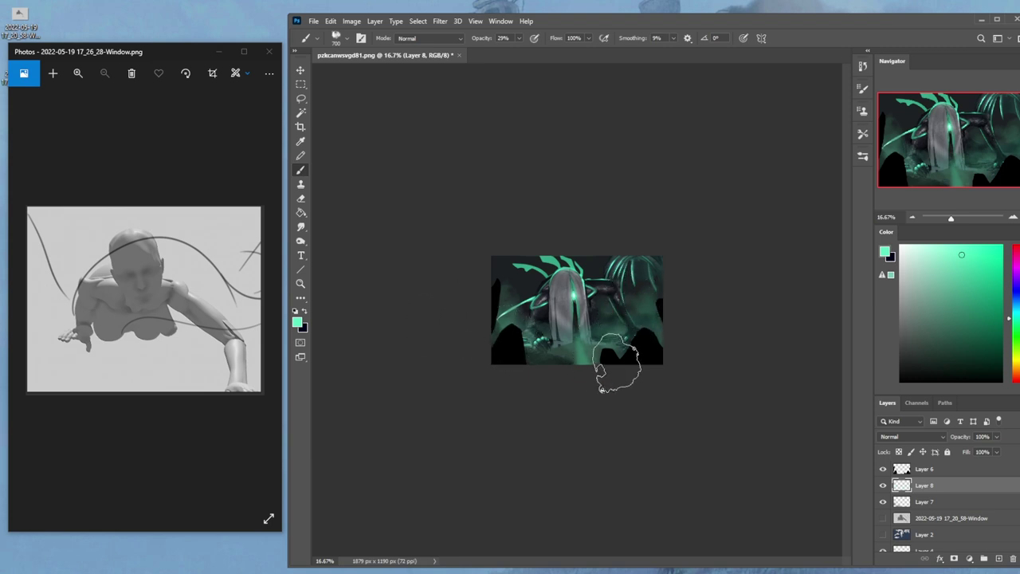
click(538, 342)
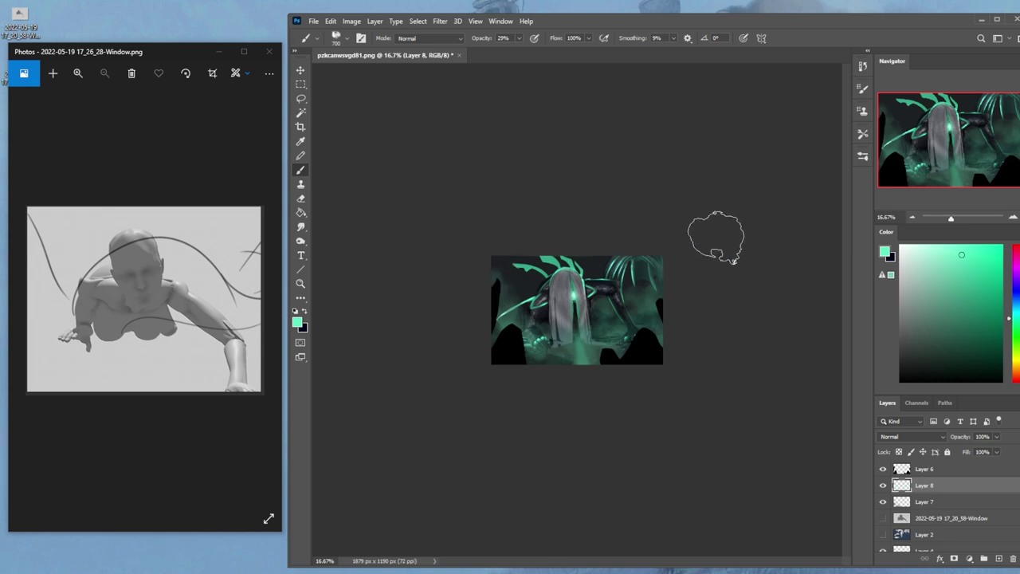
click(519, 38)
Erase part of Layer 8's teal glow over the figure with a 173 px eraser.
key(e)
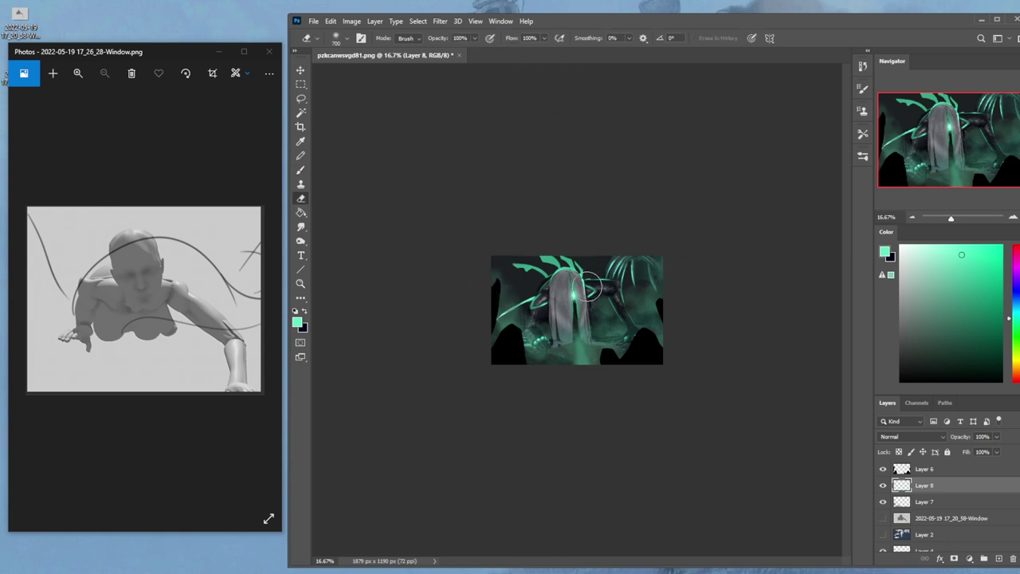
right_click(628, 313)
mouse_move(863, 334)
mouse_down()
mouse_move(883, 474)
mouse_move(865, 476)
mouse_up()
double_click(712, 415)
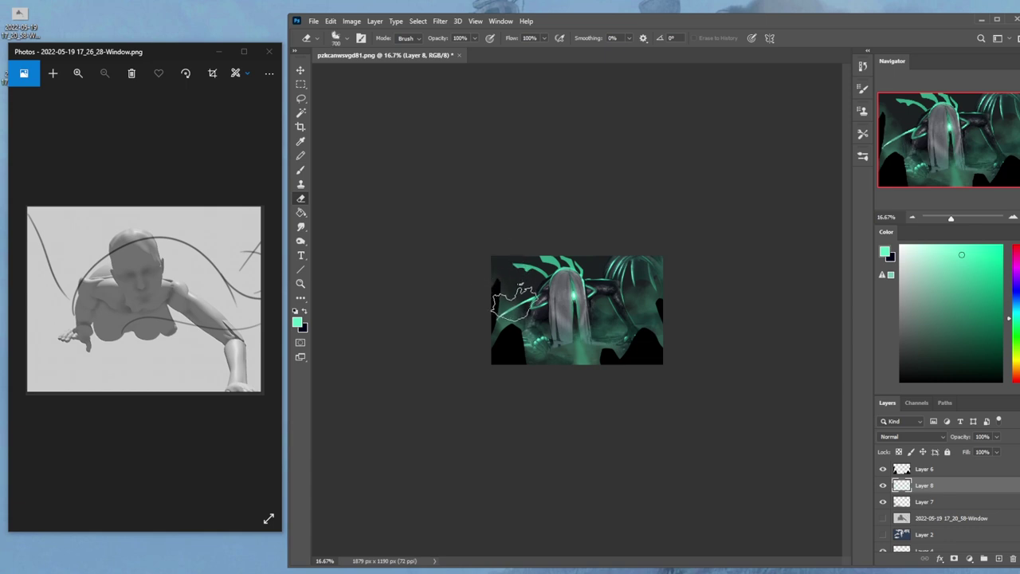
mouse_move(573, 299)
mouse_down()
mouse_move(629, 285)
mouse_move(605, 288)
mouse_move(606, 318)
mouse_move(649, 288)
mouse_move(654, 239)
mouse_move(661, 279)
mouse_move(647, 281)
mouse_move(649, 243)
mouse_up()
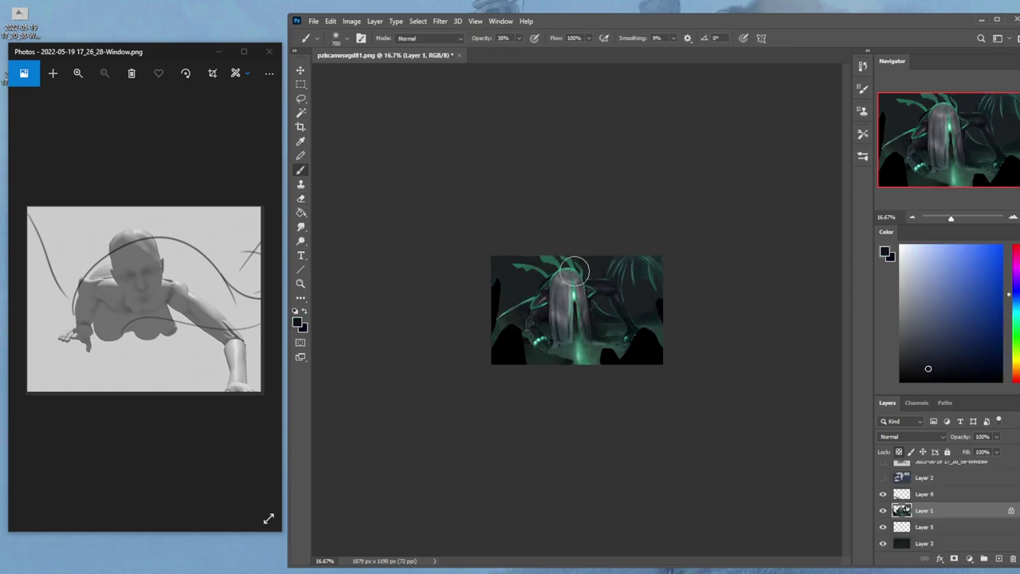
Sample a grey from the dragon's hair as the brush colour.
click(301, 239)
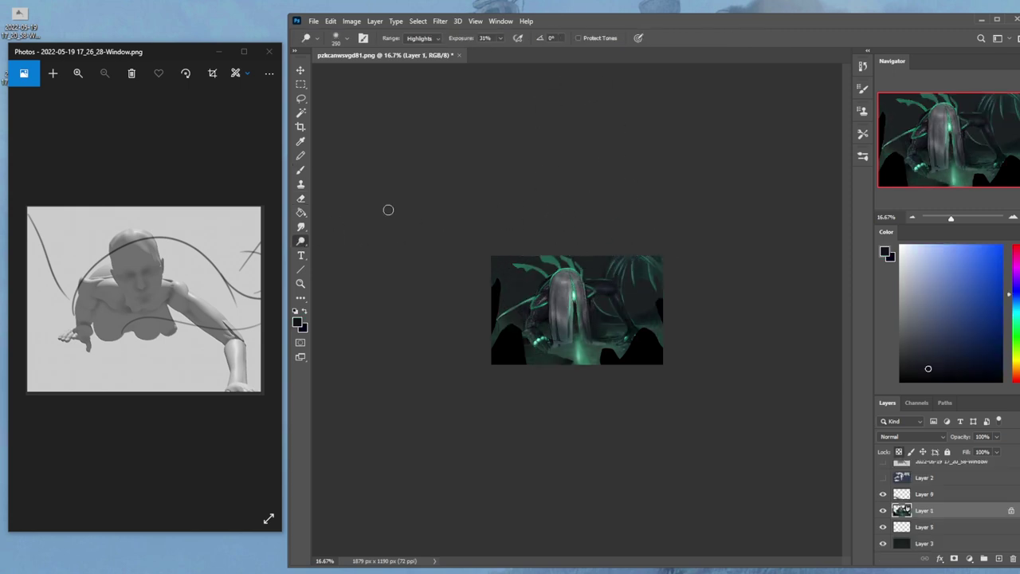
key(b)
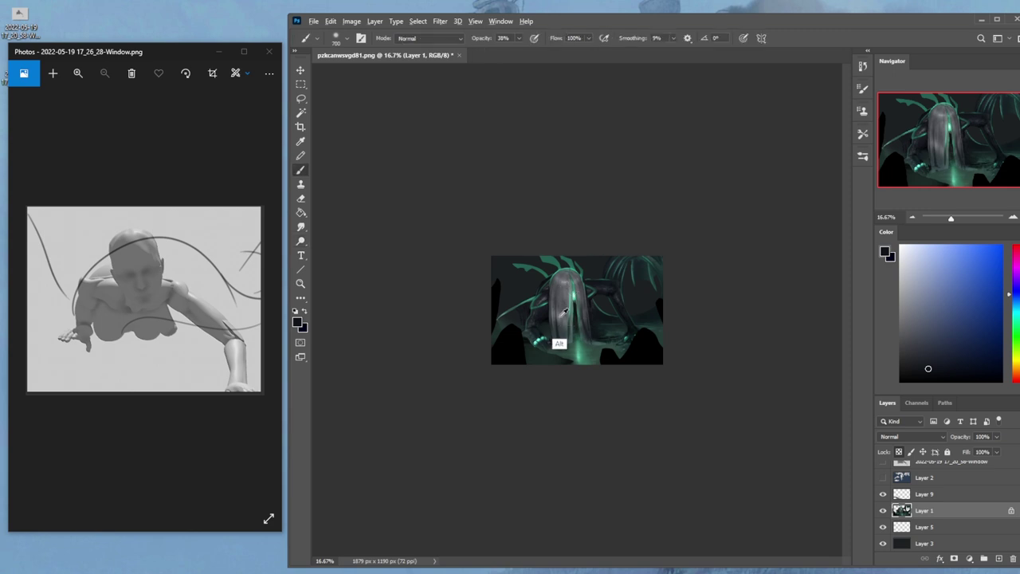
alt+click(559, 279)
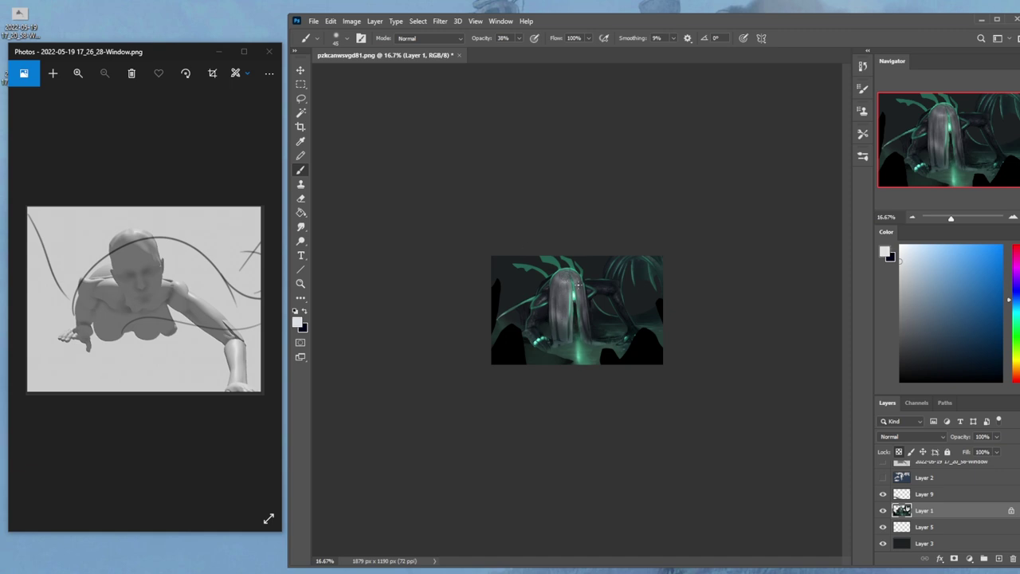
Sample teal from the glowing spot and brush it further down the hair's centre parting.
scroll(586, 315, up, 5)
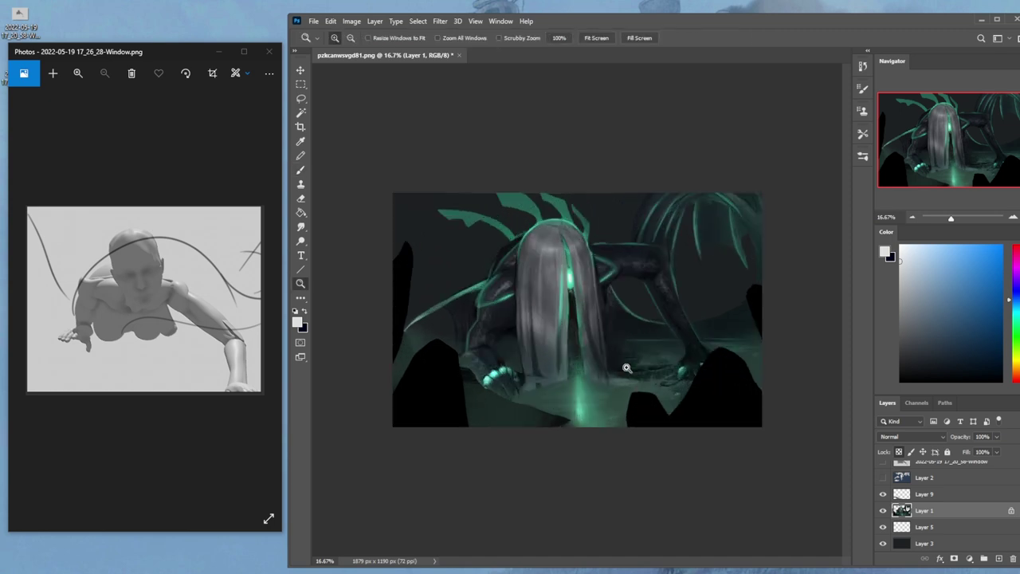
alt+click(529, 232)
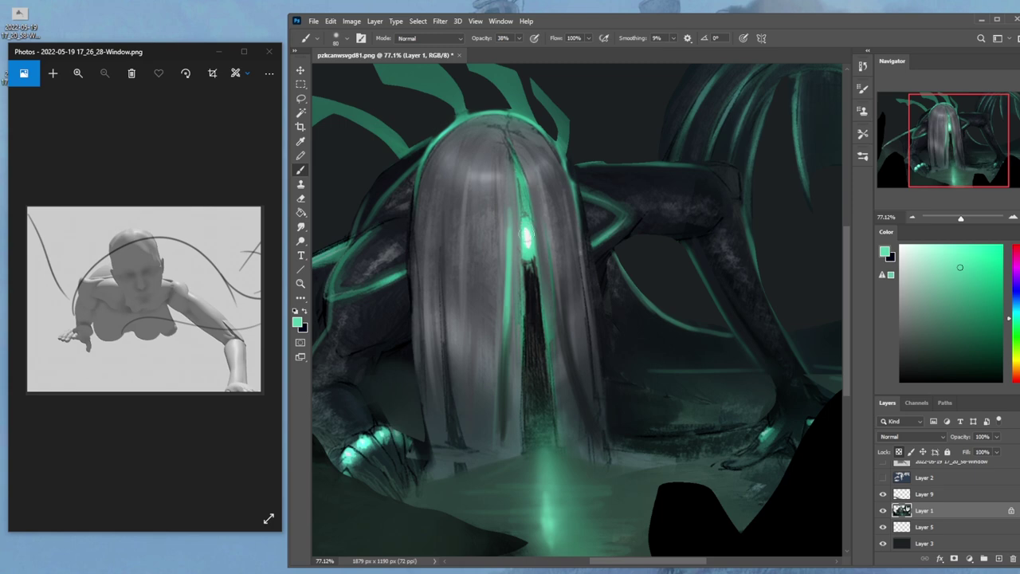
mouse_move(529, 259)
mouse_down()
mouse_move(527, 239)
mouse_move(533, 311)
mouse_up()
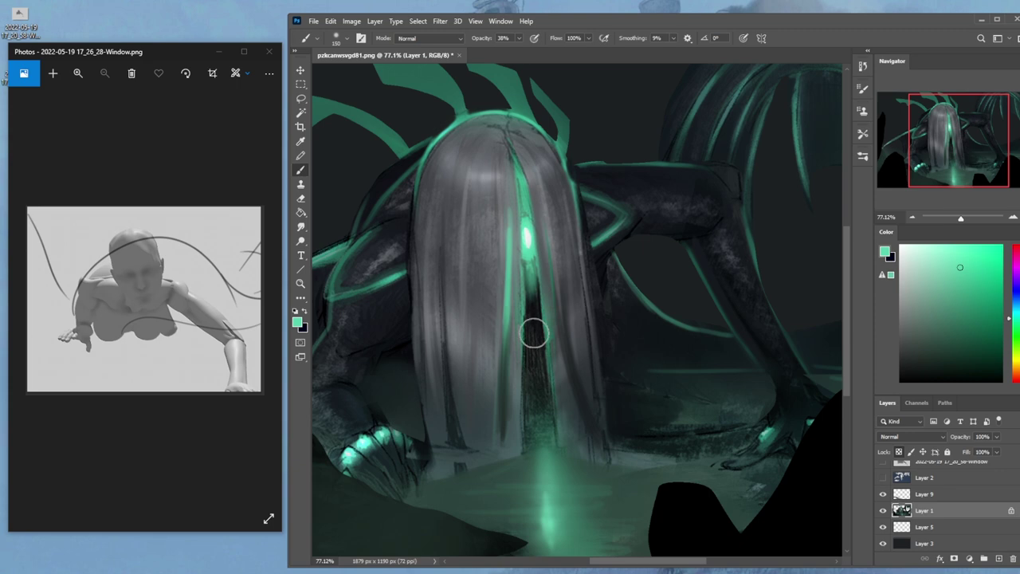
scroll(556, 286, down, 4)
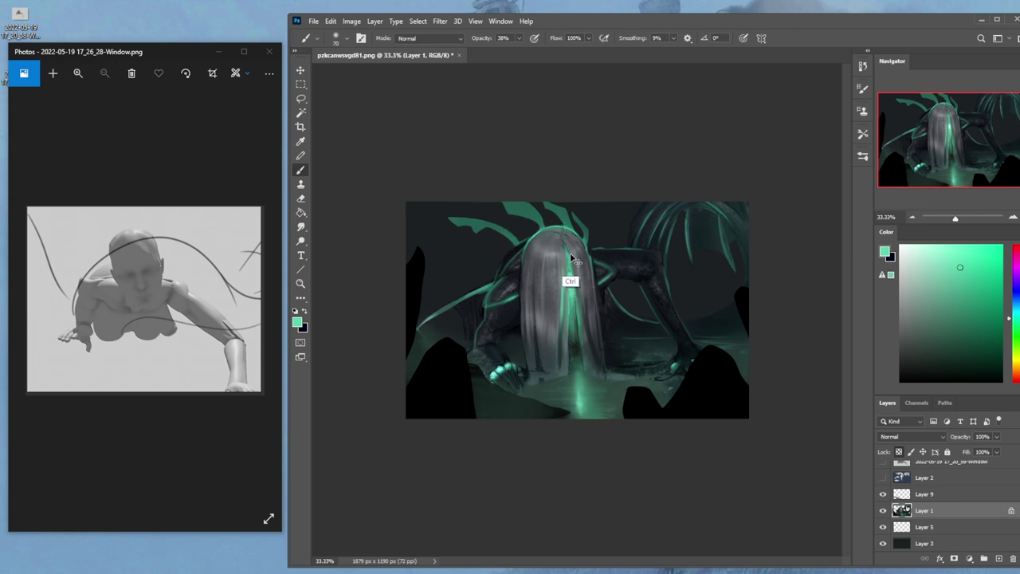
Try Color blend mode on the 1000 px brush, then set it back to Normal.
key(ctrl+minus)
key(ctrl+minus)
right_click(585, 309)
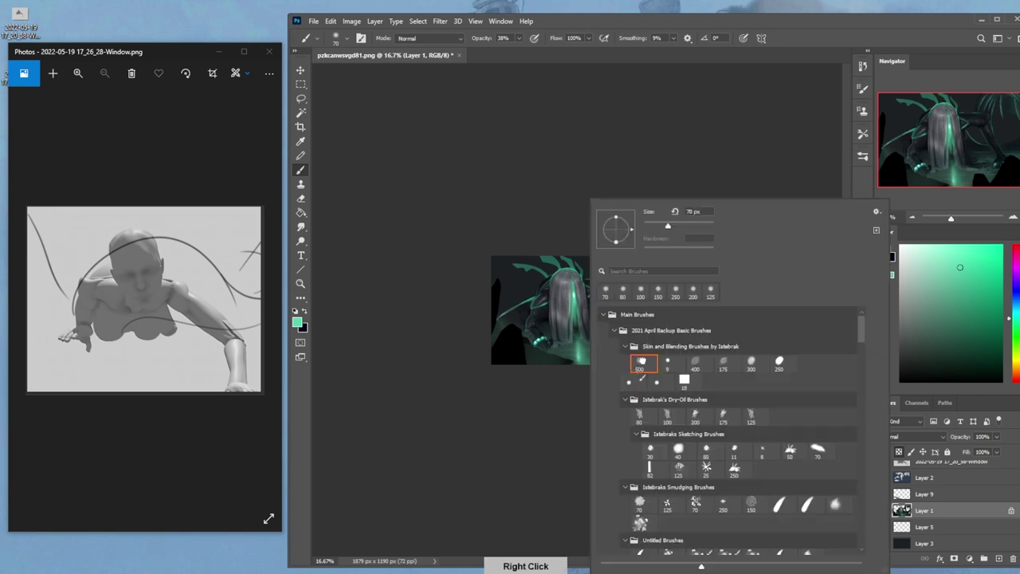
key(Escape)
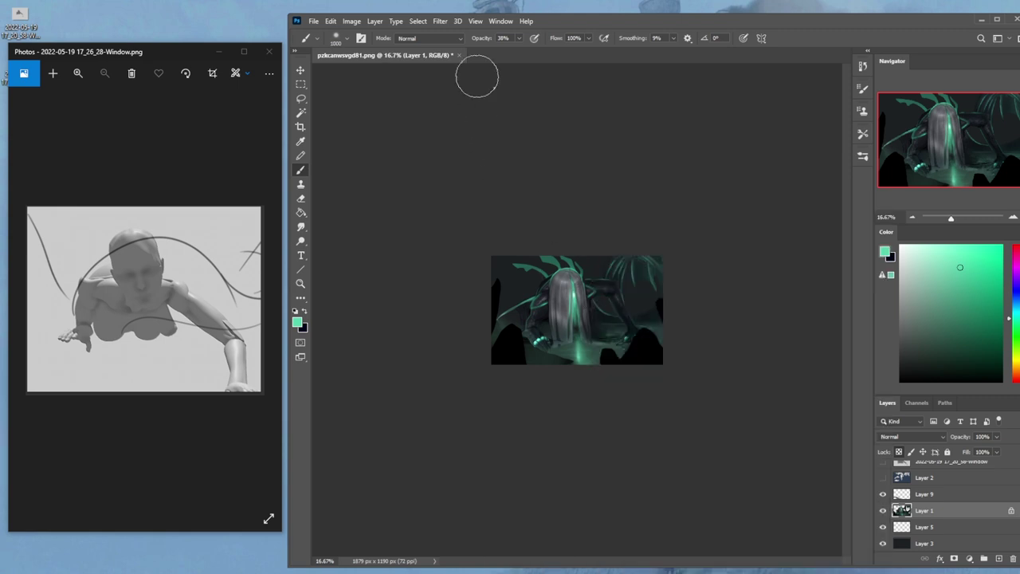
click(429, 37)
click(430, 312)
click(429, 38)
click(430, 43)
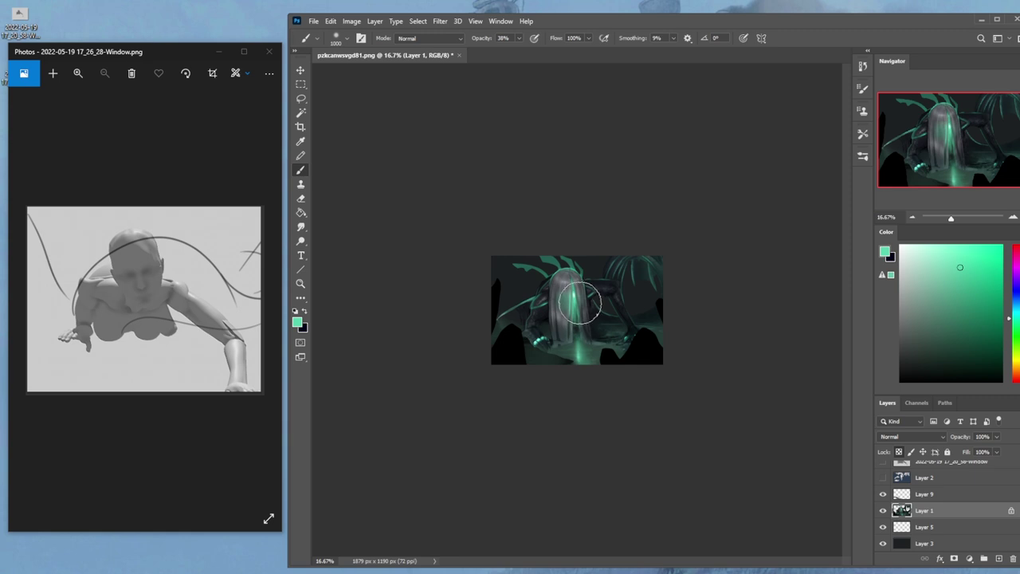
Shrink the brush to 800 px for the soft teal wash and select the Dodge tool.
key(bracketleft)
key(bracketleft)
key(ctrl+plus)
key(ctrl+plus)
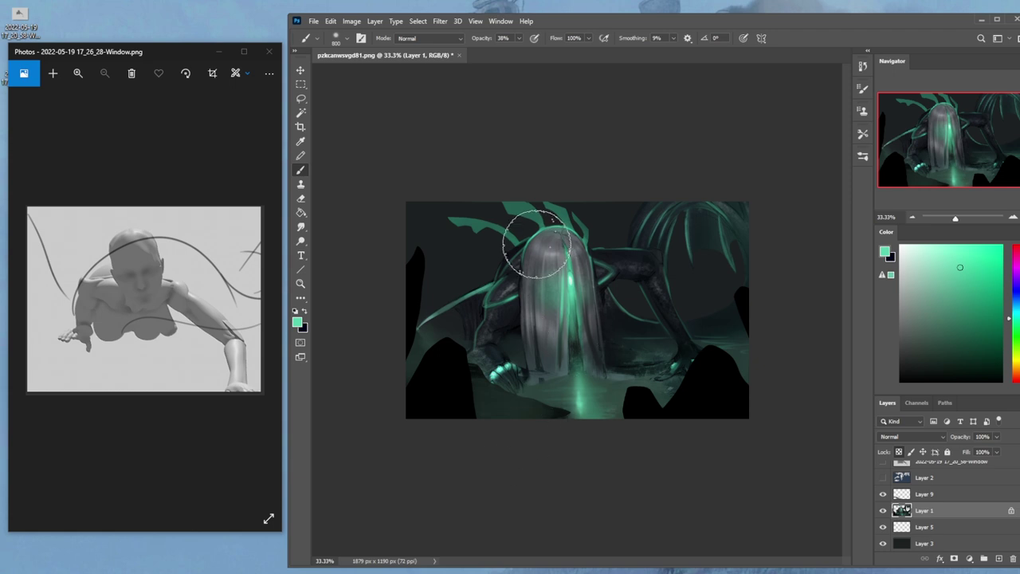
key(ctrl+minus)
key(ctrl+minus)
click(301, 242)
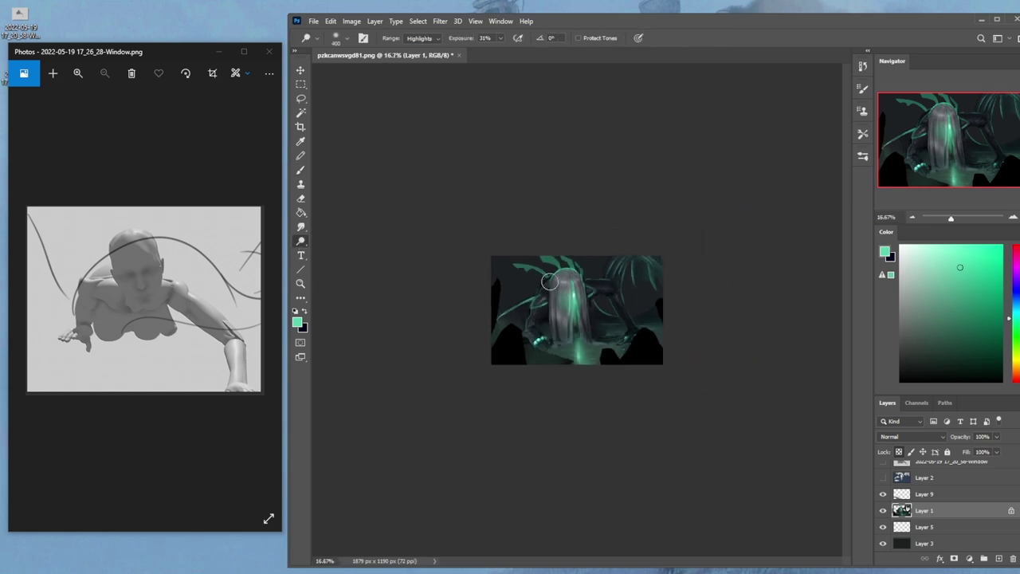
Lighten the hair's midtones with the Dodge tool set to Midtones.
click(417, 56)
drag(574, 289, 610, 311)
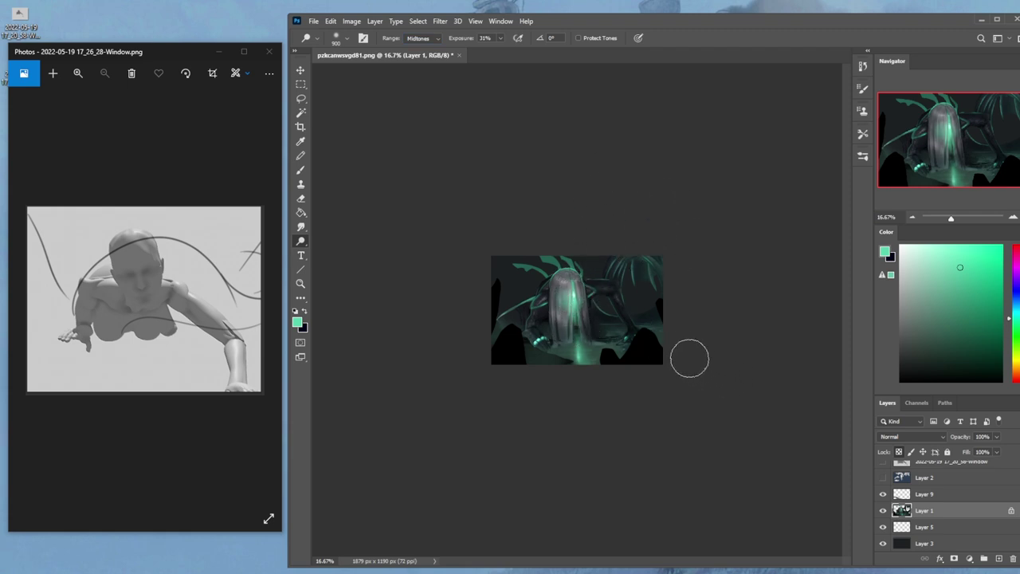
key(b)
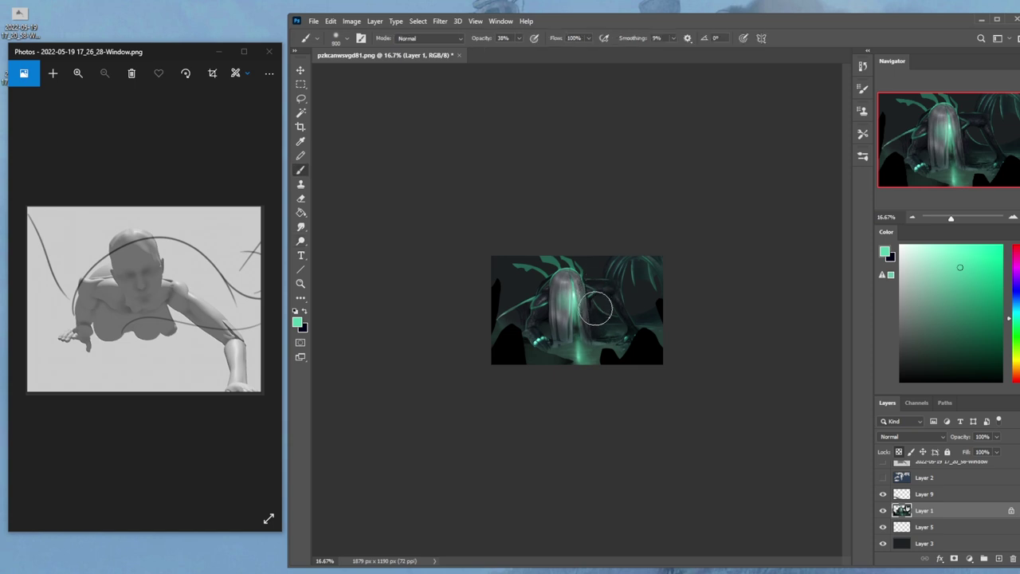
Sample a darker teal and set a 30 px sketching brush at 78% opacity.
alt+click(568, 335)
key(ctrl+plus)
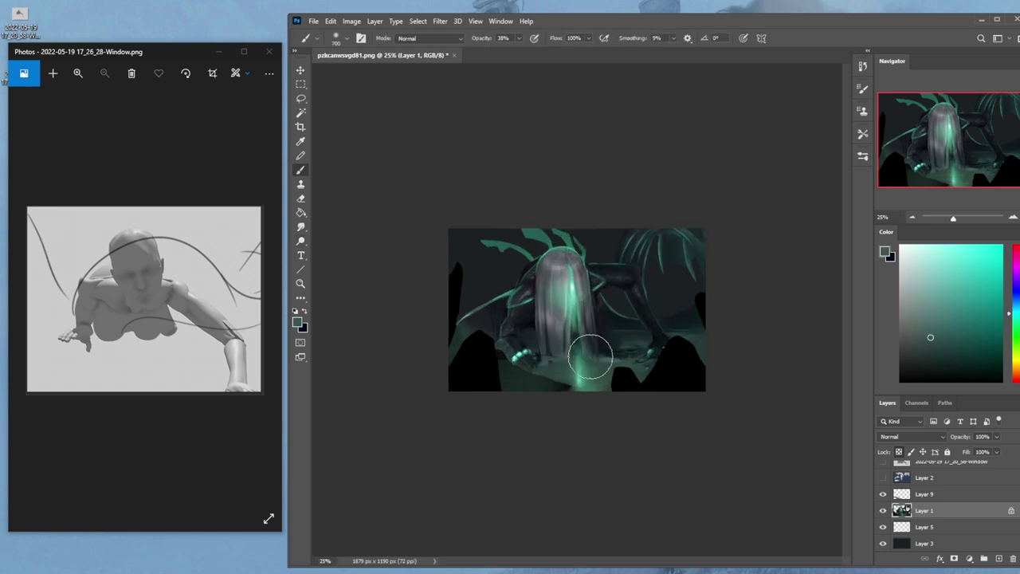
right_click(578, 347)
double_click(642, 451)
drag(519, 41, 551, 51)
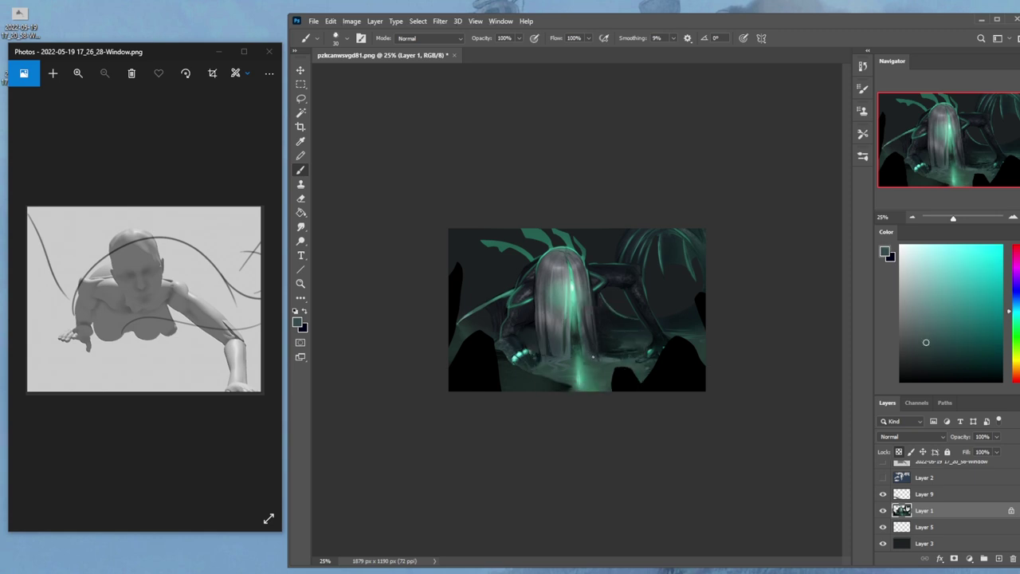
Sample a dark blue-black from the painting and make Layer 3 the painting layer.
alt+click(570, 357)
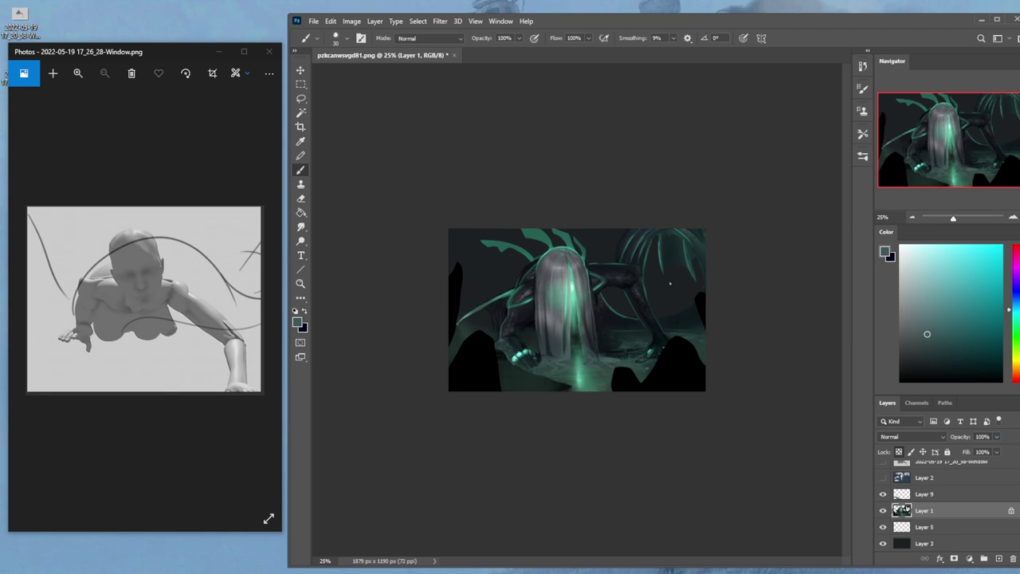
alt+click(593, 347)
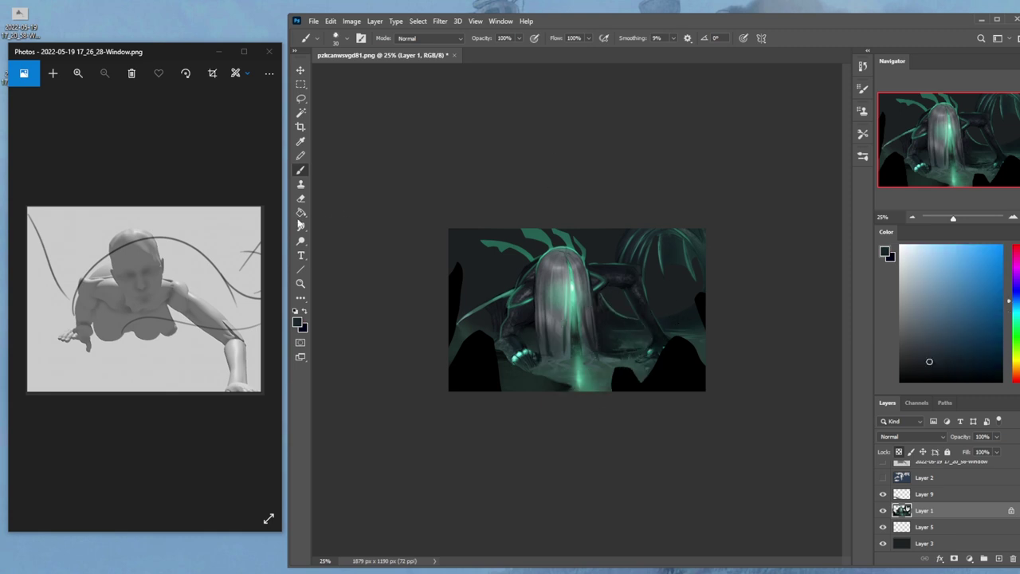
key(r)
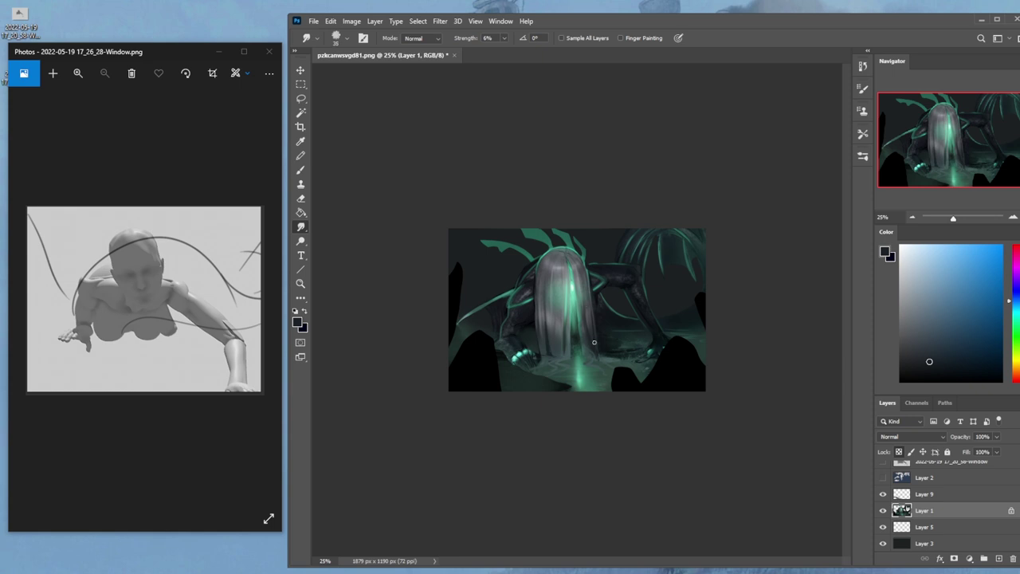
key(b)
alt+click(590, 311)
Paint a misty teal wash over the wings with a 2100 px soft brush, then erase excess.
right_click(626, 319)
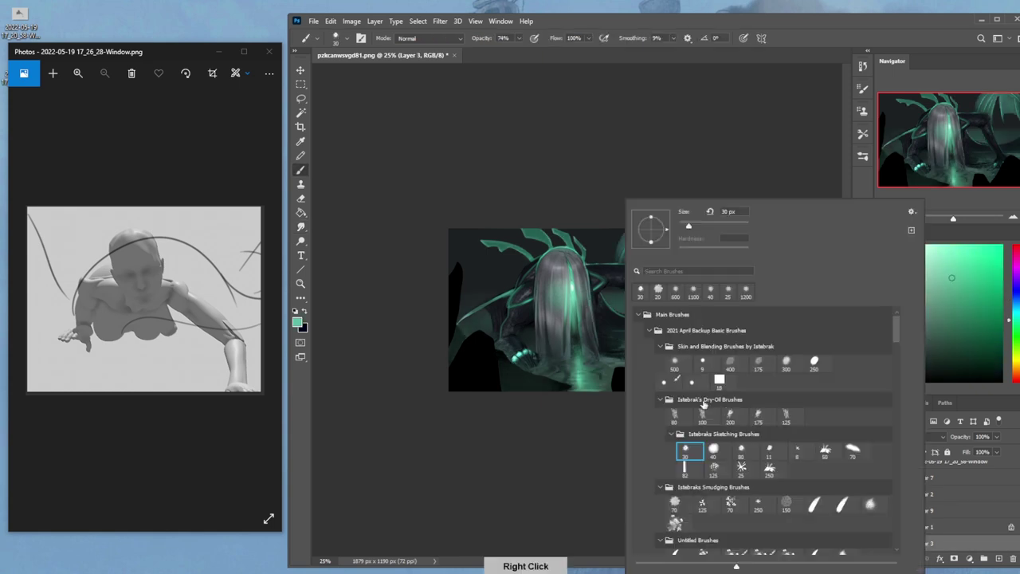
key(Escape)
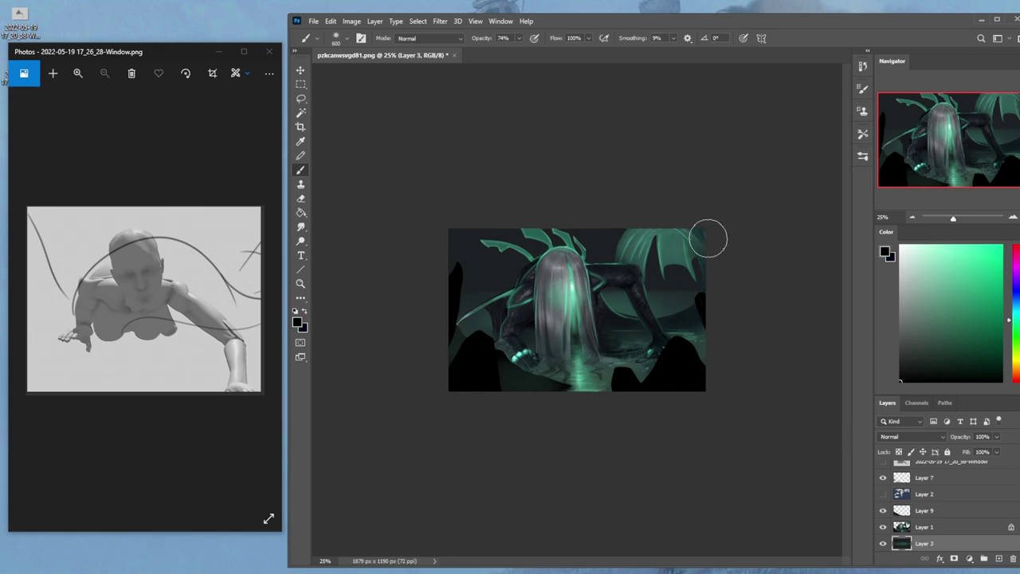
key(bracketright)
key(bracketright)
key(bracketright)
key(bracketright)
key(bracketright)
key(bracketright)
key(bracketright)
key(bracketright)
key(bracketright)
key(bracketright)
key(bracketright)
key(bracketright)
key(bracketright)
key(bracketright)
key(bracketright)
key(bracketright)
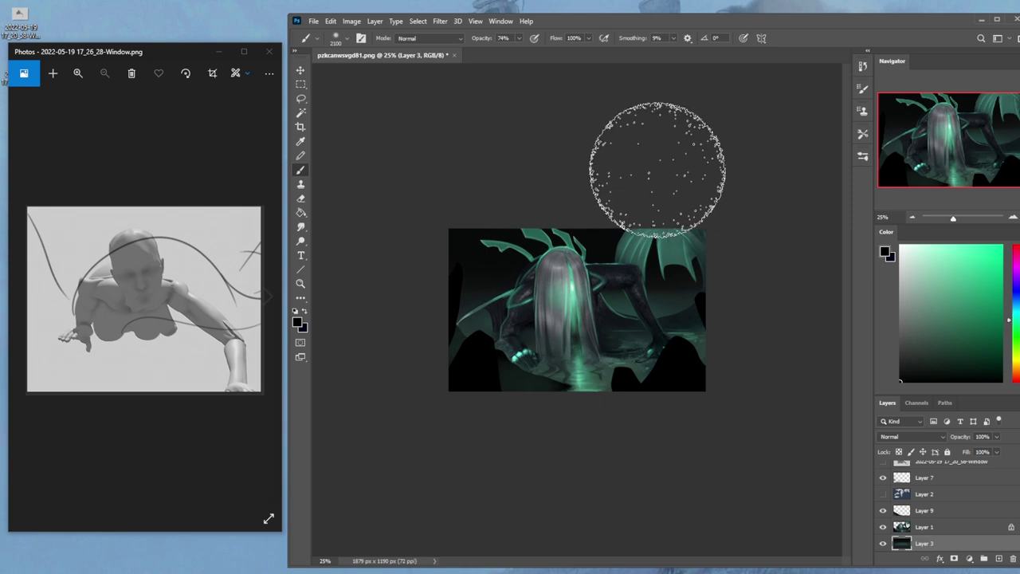
key(e)
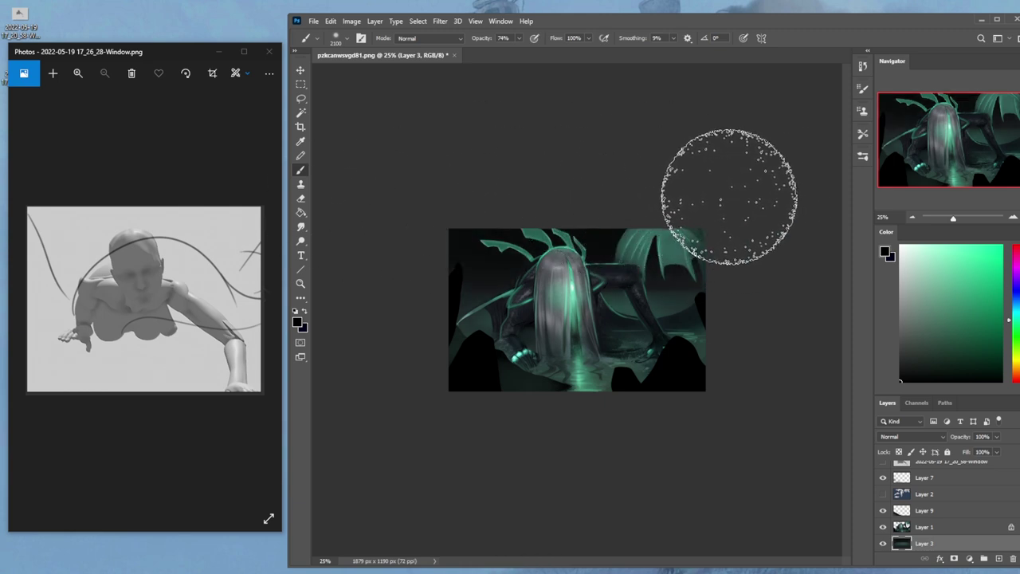
Toggle Layer 8 on and off to compare, leaving it hidden and active.
scroll(1008, 516, up, 3)
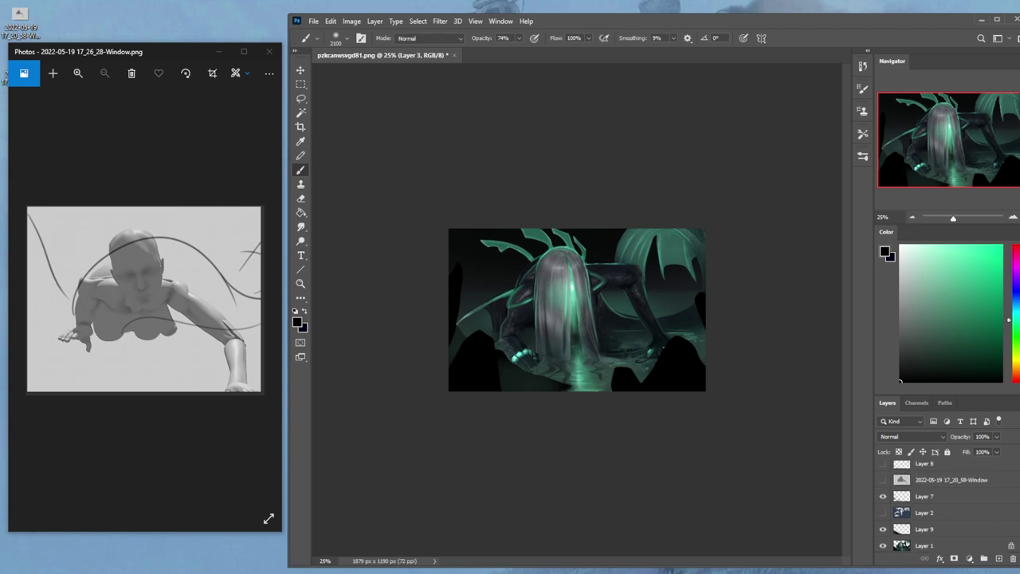
click(882, 495)
click(882, 495)
click(882, 496)
click(882, 496)
click(1004, 496)
scroll(996, 532, down, 3)
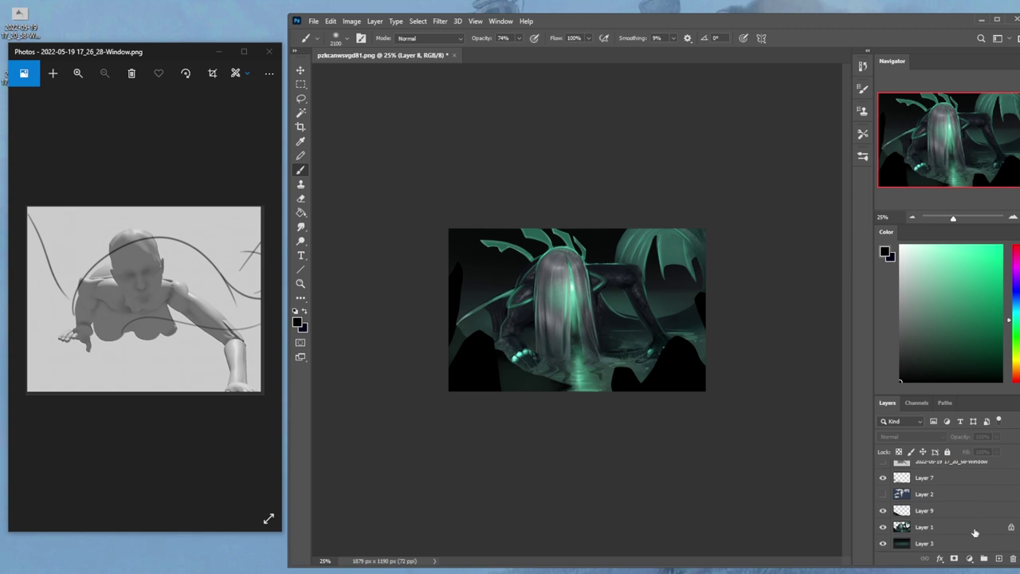
Make Layer 1 active and take the Lasso to outline the lower-left claw.
click(928, 544)
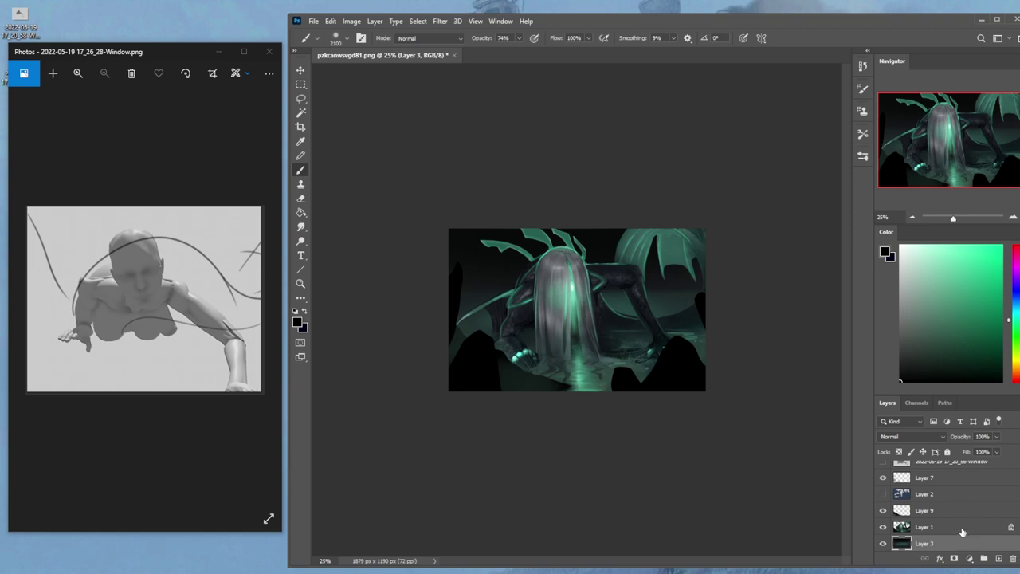
click(929, 529)
key(l)
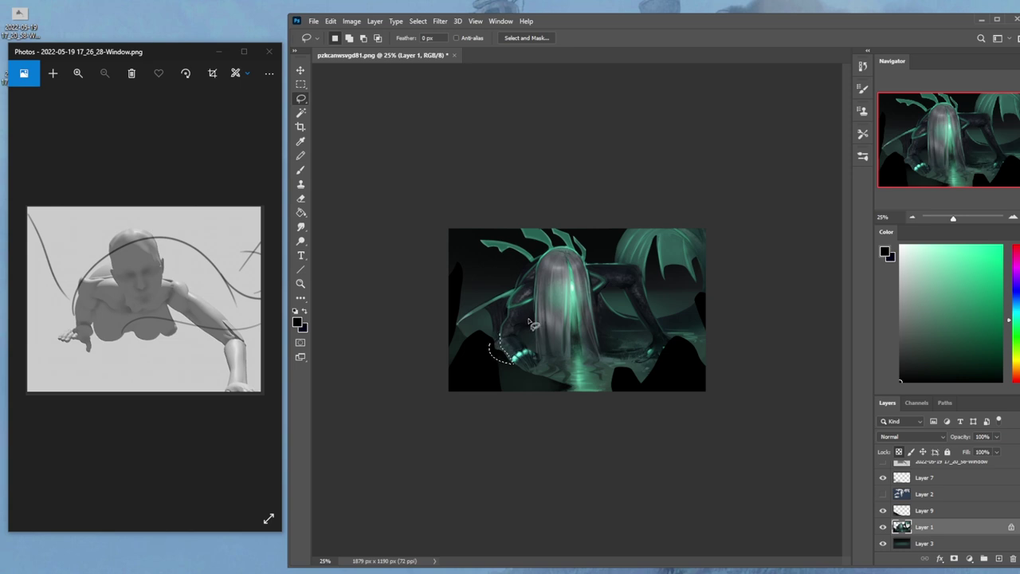
Sample a colour from the painting and clear the selection with Deselect.
key(b)
alt+click(498, 348)
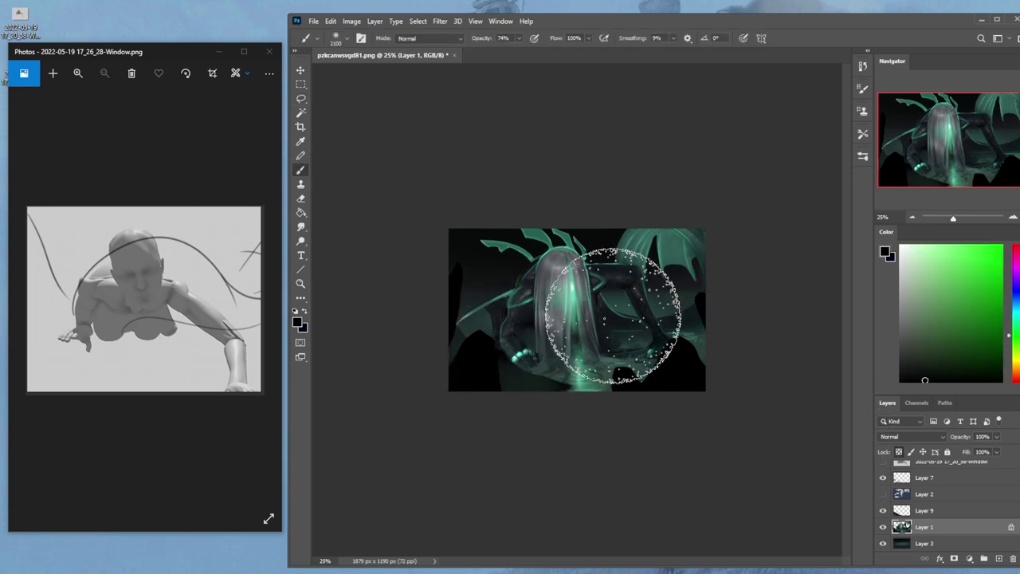
key(m)
right_click(625, 338)
click(641, 343)
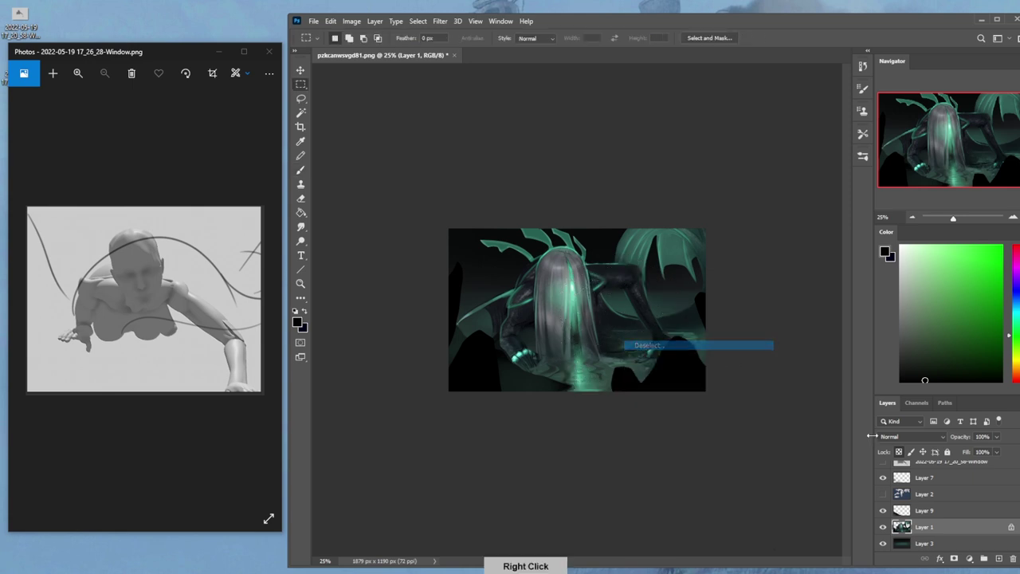
Show Layer 8 again, make it active, and bring up its Fill slider.
scroll(906, 474, up, 3)
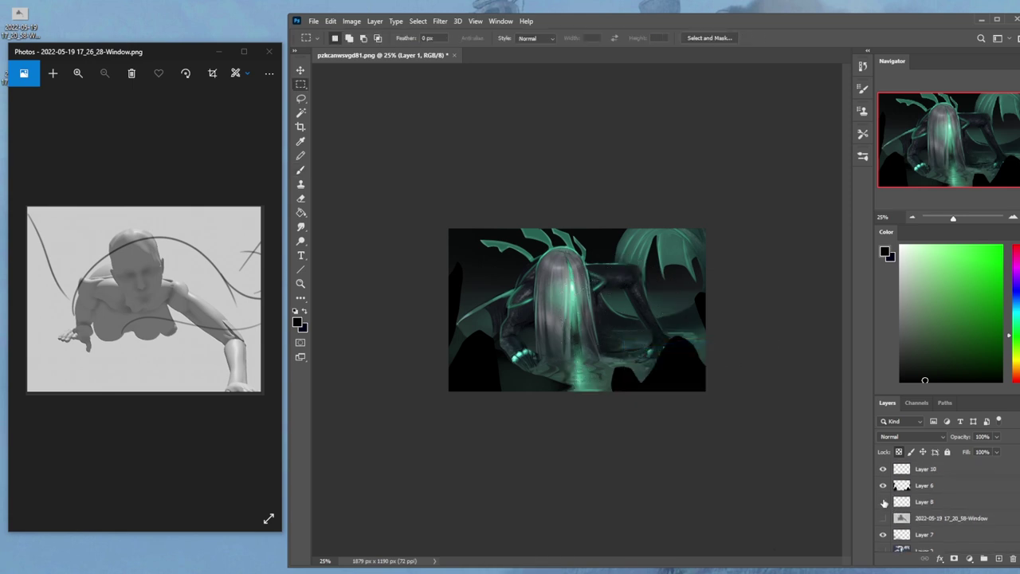
click(883, 501)
click(936, 502)
click(996, 452)
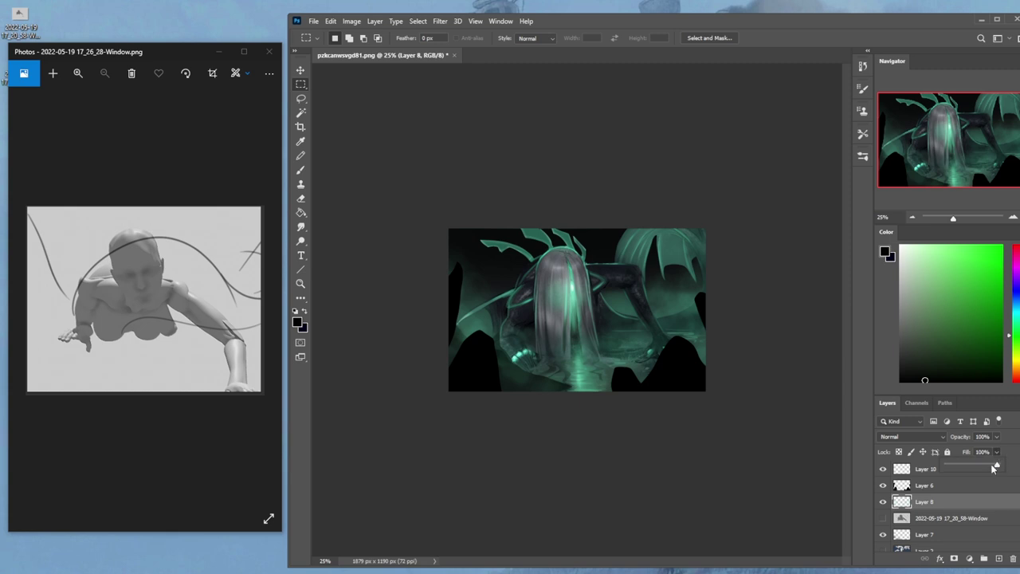
Lower Layer 8's fill to about 85% and shift its hue by +180 toward magenta.
drag(996, 467, 990, 468)
key(ctrl+u)
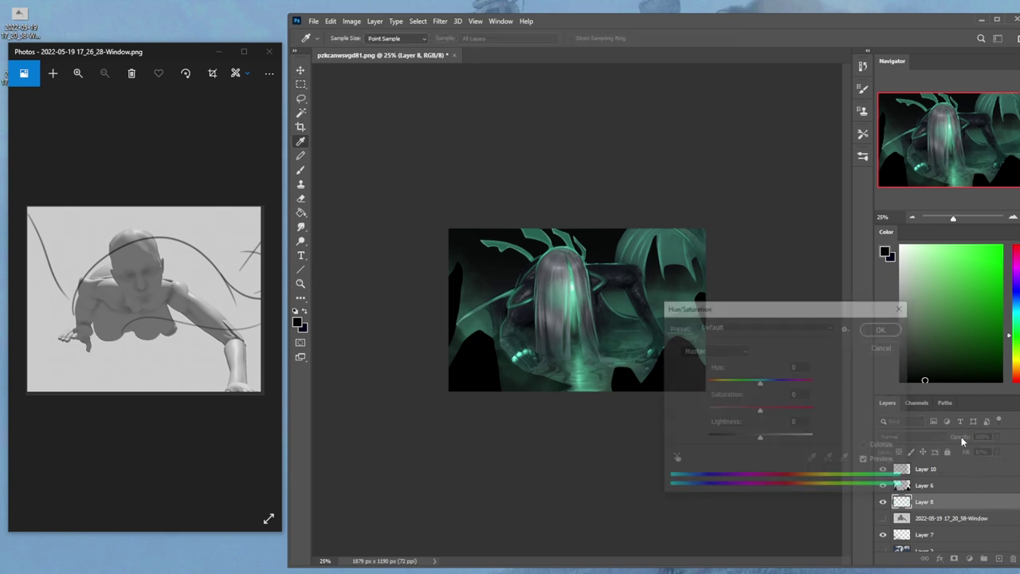
drag(759, 386, 775, 384)
drag(763, 307, 844, 305)
drag(859, 382, 904, 377)
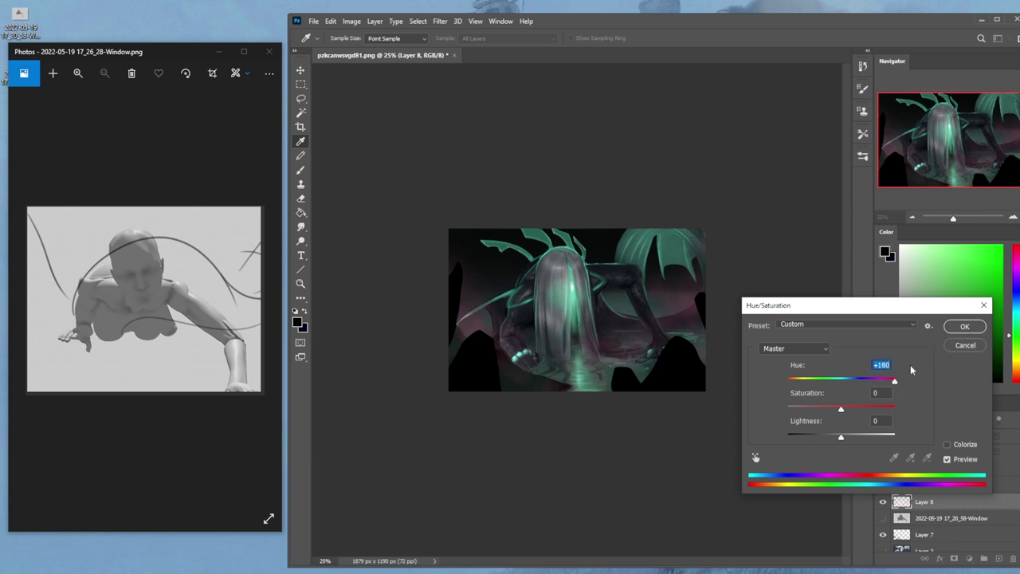
click(964, 326)
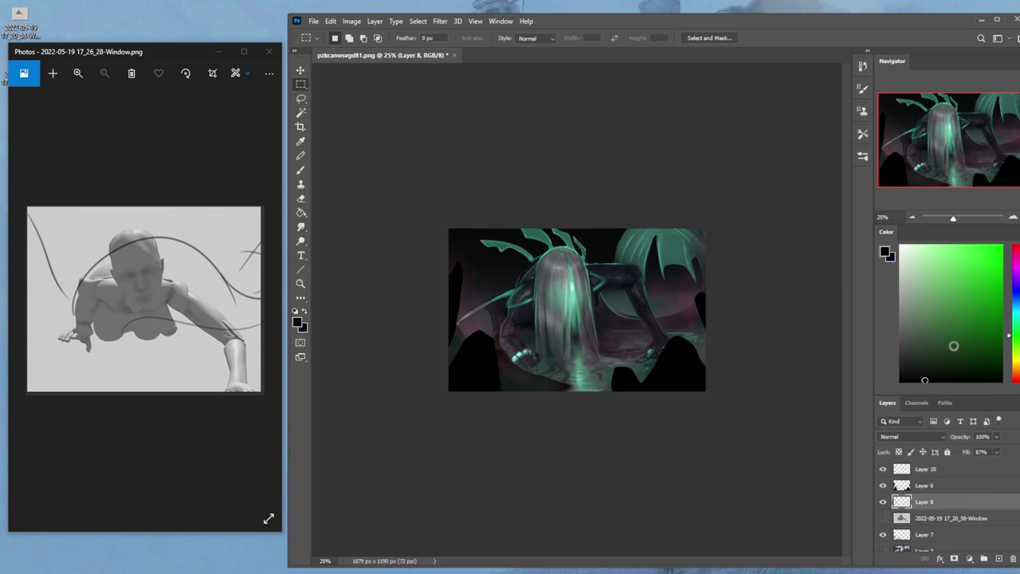
Add a new top layer, drag a dark gradient across the canvas top, and flatten the image.
click(925, 469)
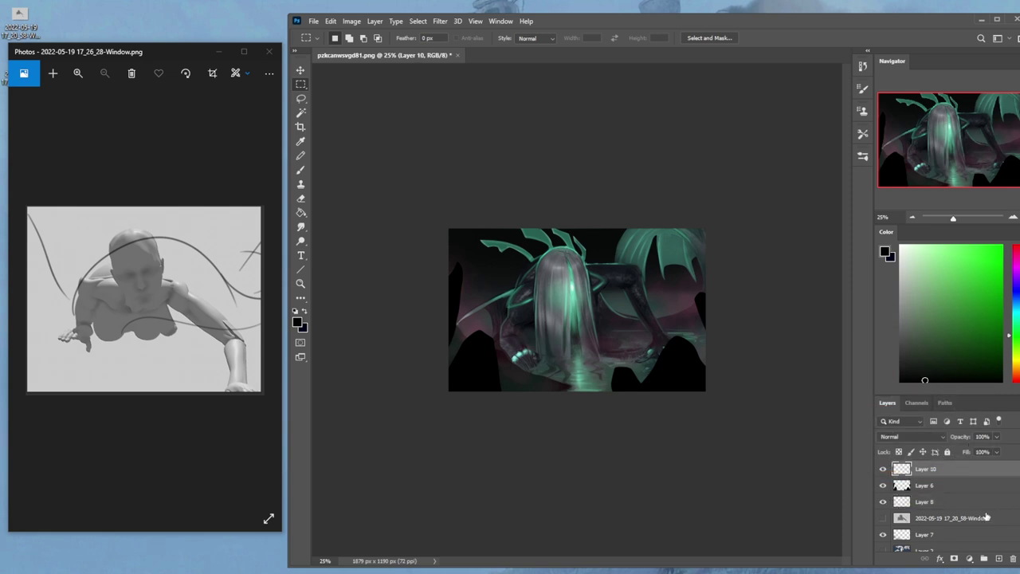
click(998, 558)
key(g)
key(shift+g)
key(shift+g)
mouse_move(579, 228)
mouse_down()
mouse_move(582, 259)
mouse_move(585, 239)
mouse_up()
key(ctrl+shift+e)
Pick a light cyan working colour and bring up the Background layer's options.
key(b)
alt+click(571, 296)
key(v)
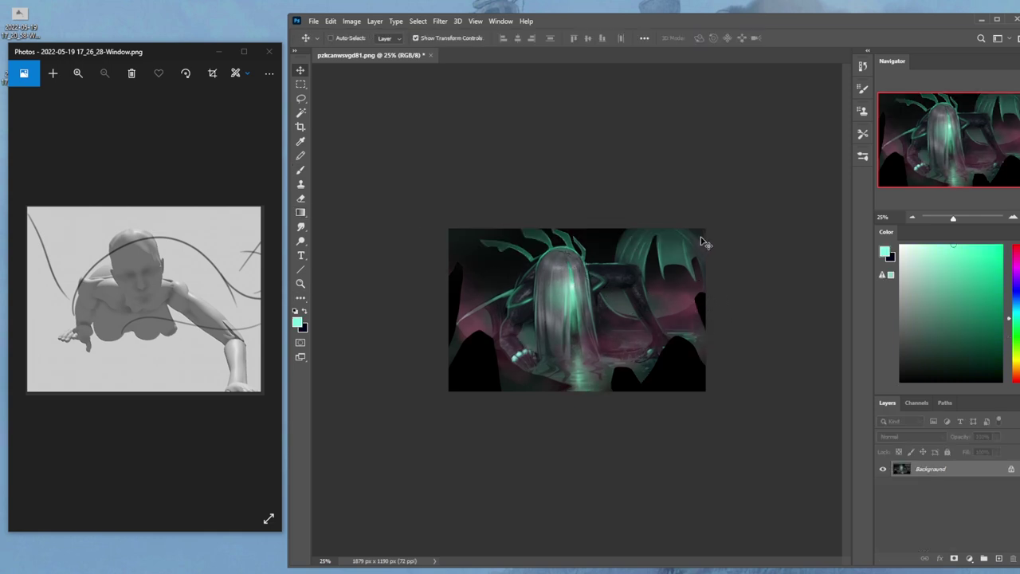
right_click(938, 469)
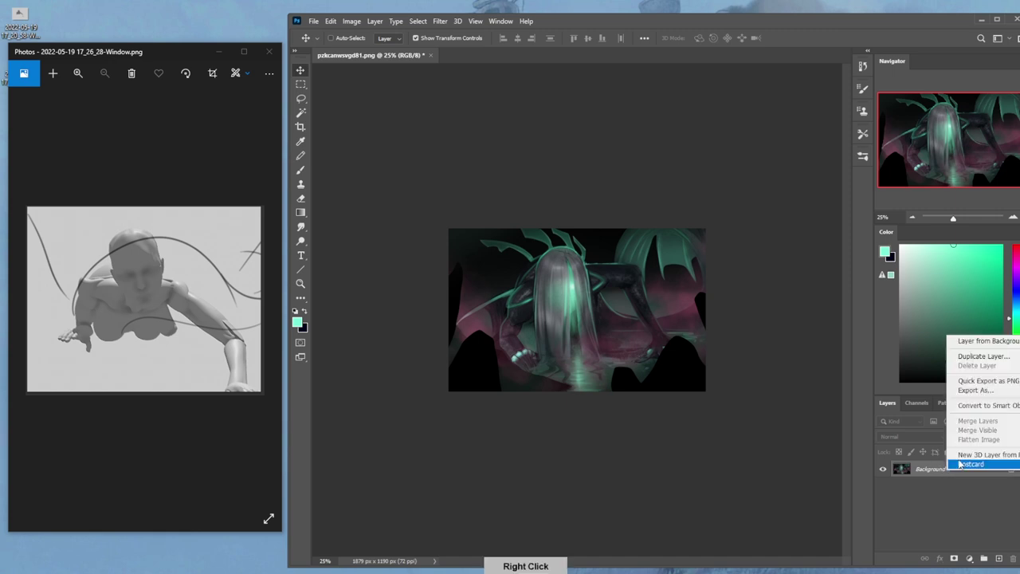
Convert the flattened Background into an editable Layer 0.
key(Escape)
double_click(951, 472)
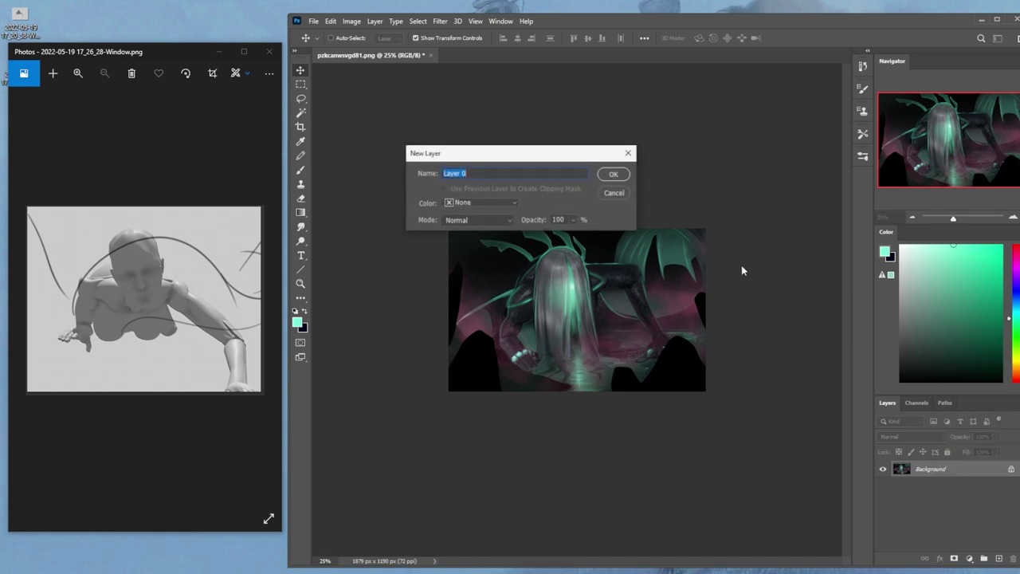
click(612, 174)
Try scaling and moving Layer 0, cancel to keep its original size, and switch to PortraitStudio.
click(706, 228)
drag(706, 229, 746, 200)
drag(700, 268, 650, 300)
mouse_move(737, 213)
mouse_down()
mouse_move(749, 204)
mouse_move(720, 222)
mouse_up()
drag(658, 256, 663, 264)
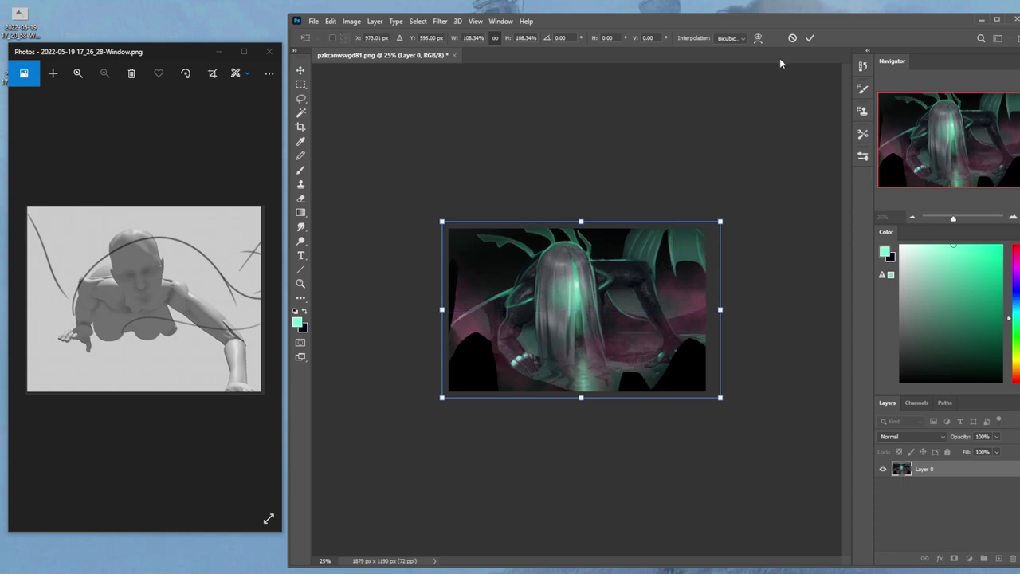
click(792, 37)
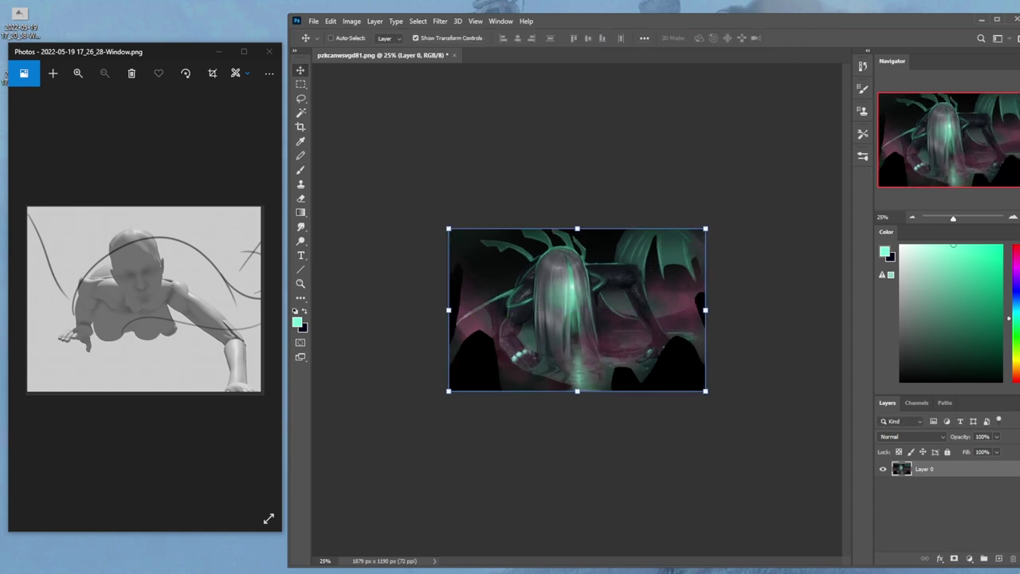
key(alt+Tab)
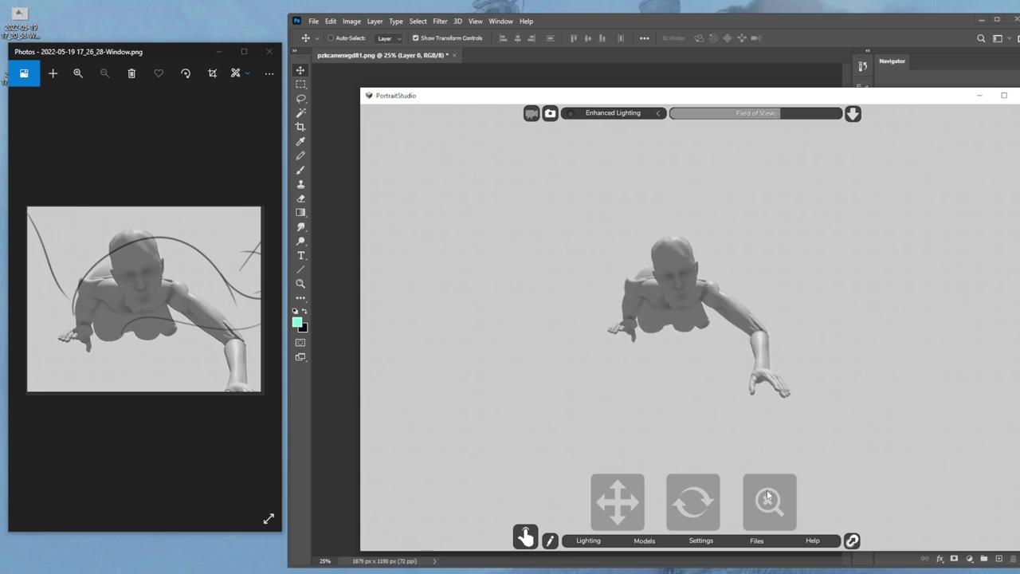
Zoom and rotate the 3D view onto the figure and widen the Field of View.
drag(765, 488, 761, 489)
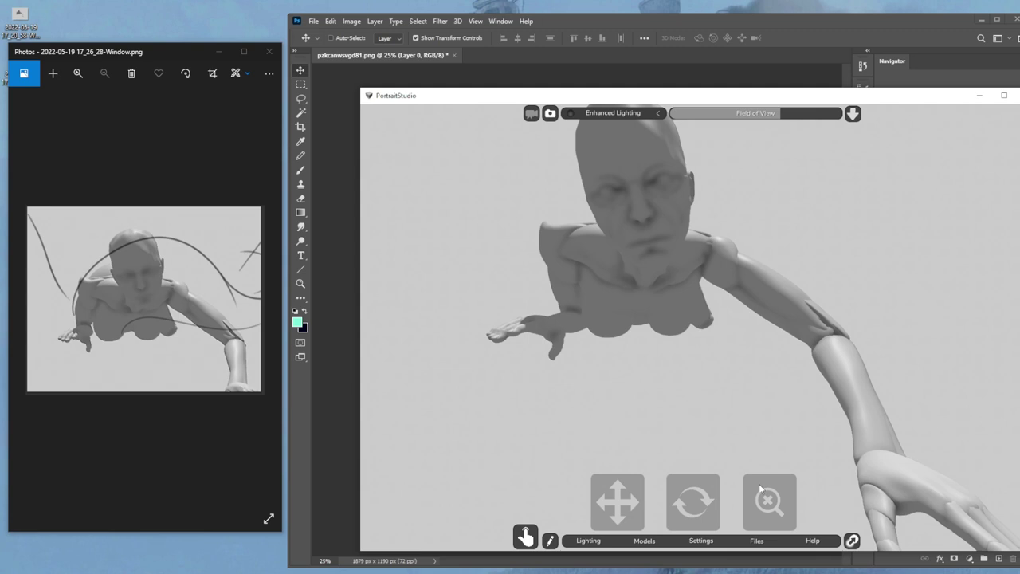
mouse_move(698, 505)
mouse_down()
mouse_move(708, 512)
mouse_move(696, 507)
mouse_up()
drag(782, 121, 810, 122)
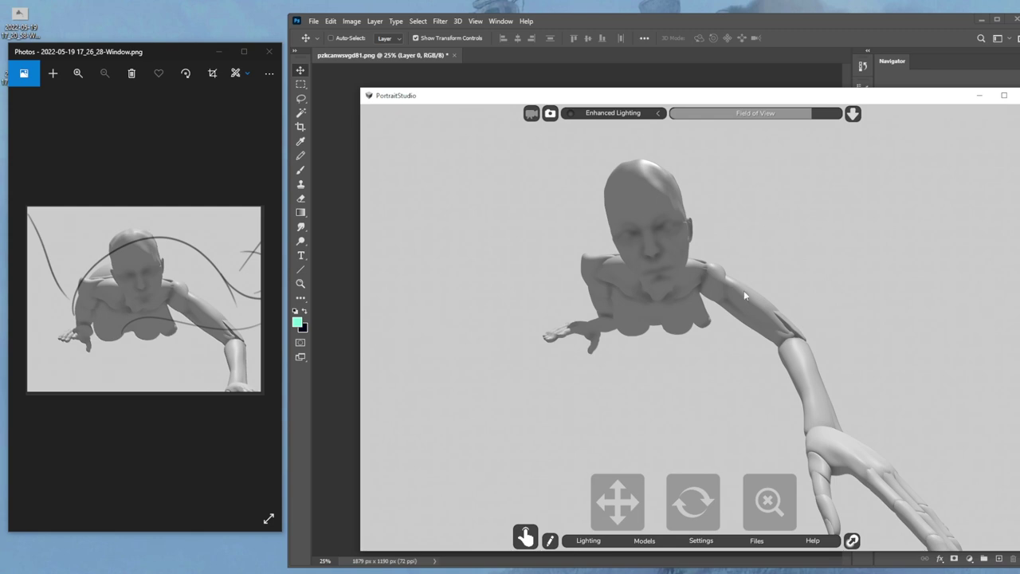
Bend the shoulder joint and turn the head, then deselect and return to Photoshop.
click(705, 323)
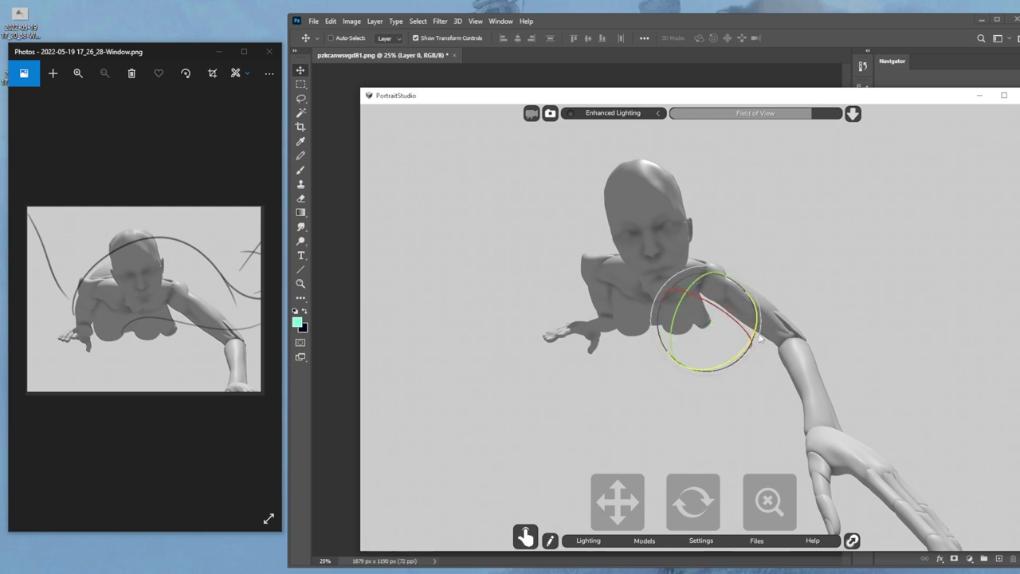
drag(698, 498, 690, 519)
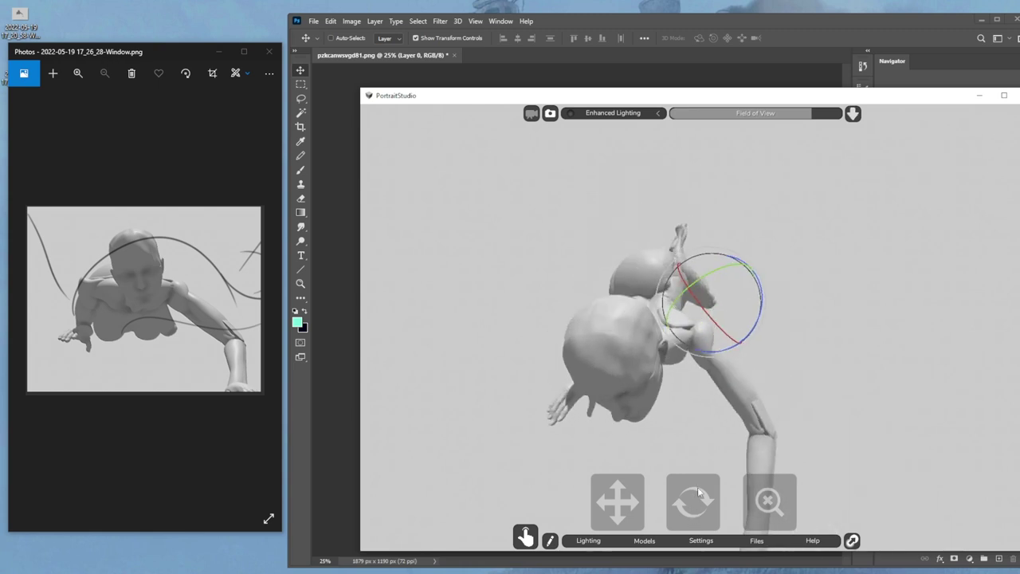
click(671, 271)
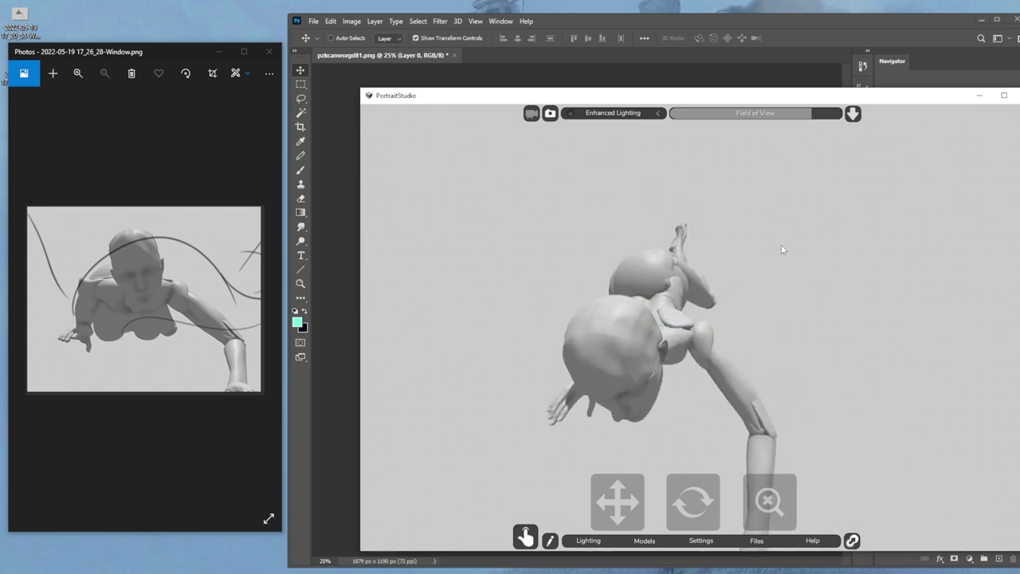
mouse_move(702, 279)
mouse_down()
mouse_move(695, 262)
mouse_move(705, 280)
mouse_up()
drag(709, 295, 701, 315)
mouse_move(705, 510)
mouse_down()
mouse_move(712, 481)
mouse_move(710, 491)
mouse_up()
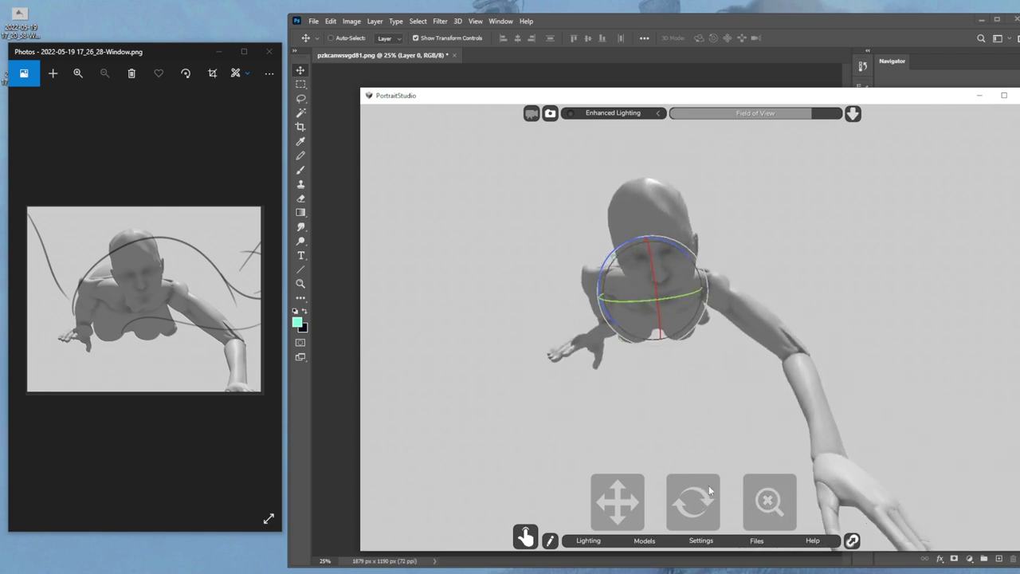
click(886, 288)
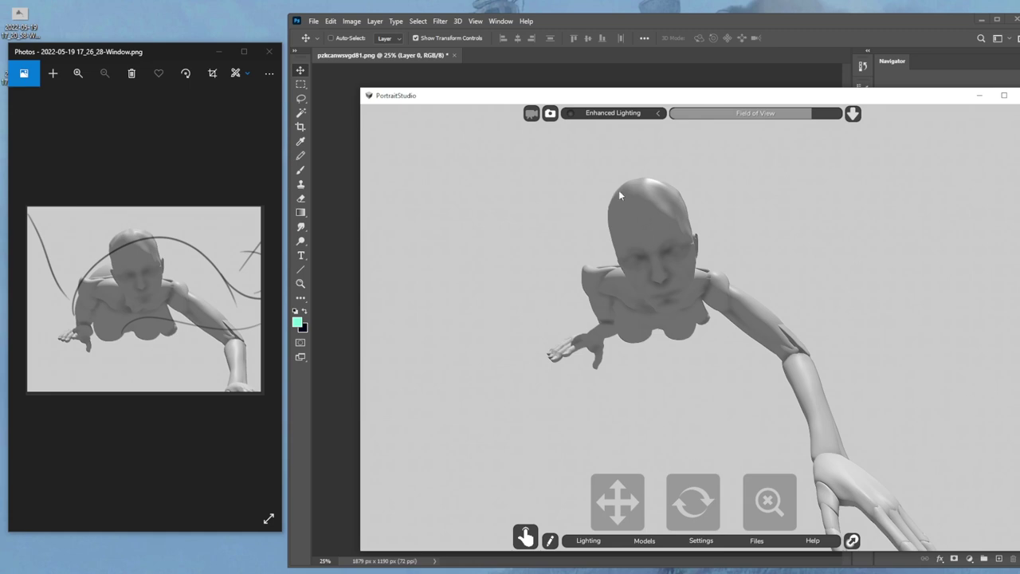
click(752, 22)
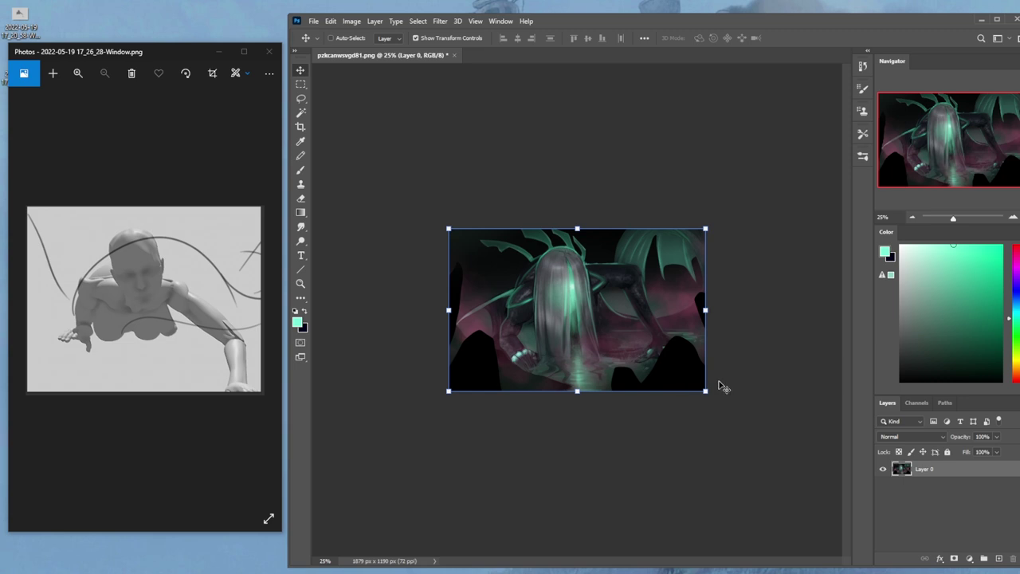
Sample dark magenta from the canvas with a much smaller brush.
key(b)
alt+click(599, 308)
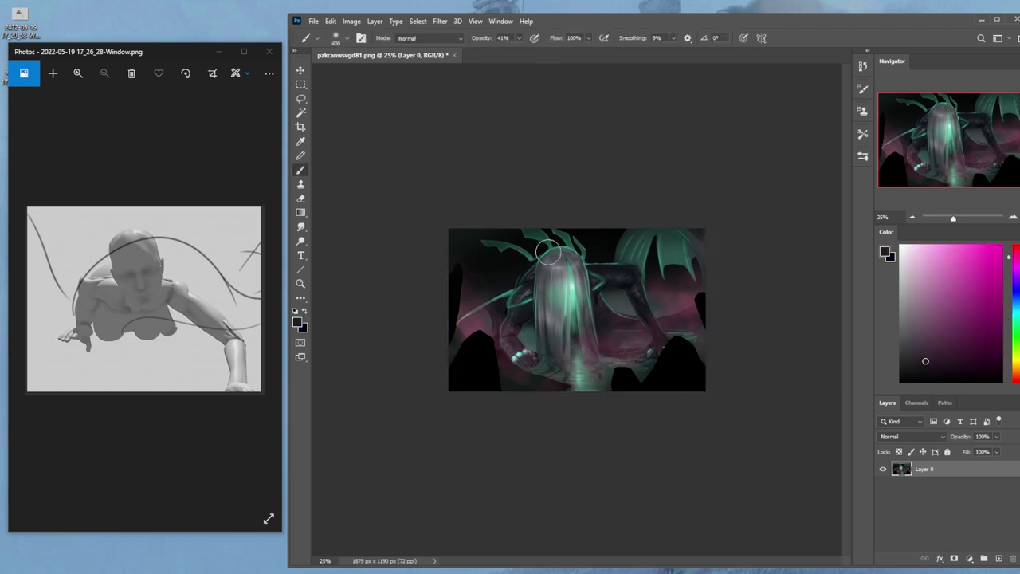
key(bracketleft)
key(bracketleft)
key(bracketleft)
key(bracketleft)
key(bracketleft)
key(bracketleft)
Crop a thin strip off the top, leaving the canvas 1879 × 1158 px.
key(c)
drag(577, 230, 579, 230)
key(Return)
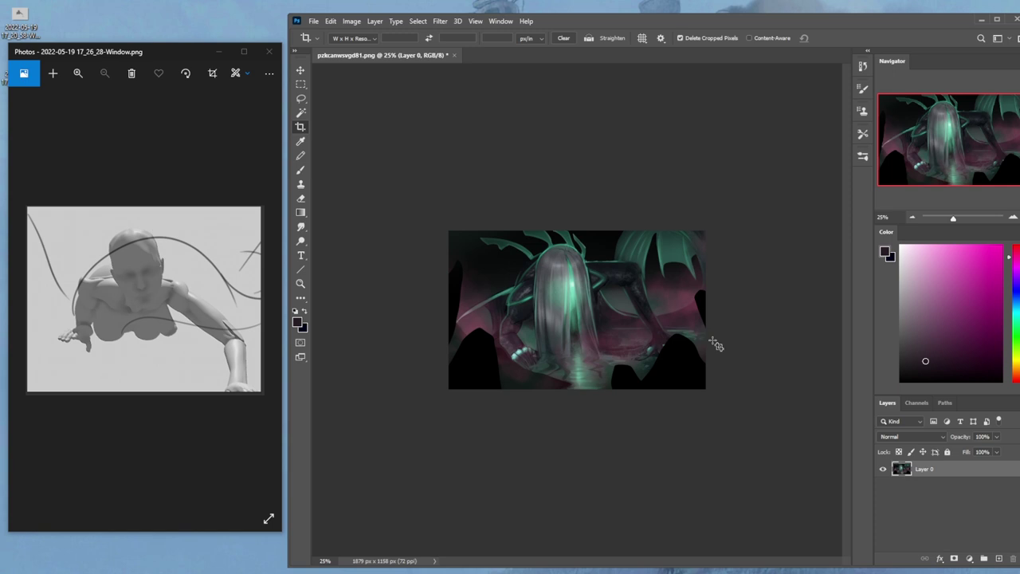
Flatten the image from Layer 0 into a single Background layer.
key(m)
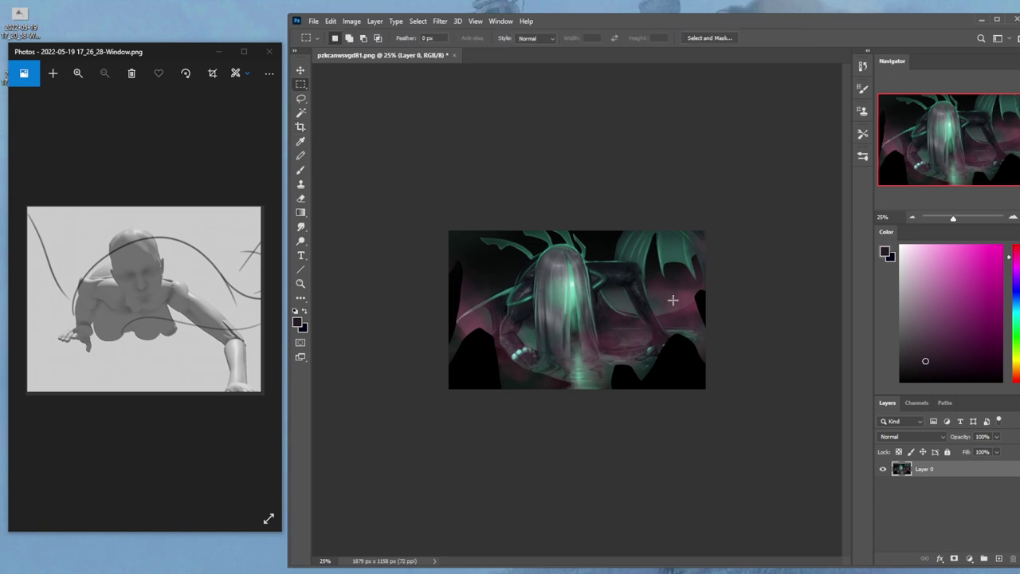
right_click(975, 470)
click(940, 343)
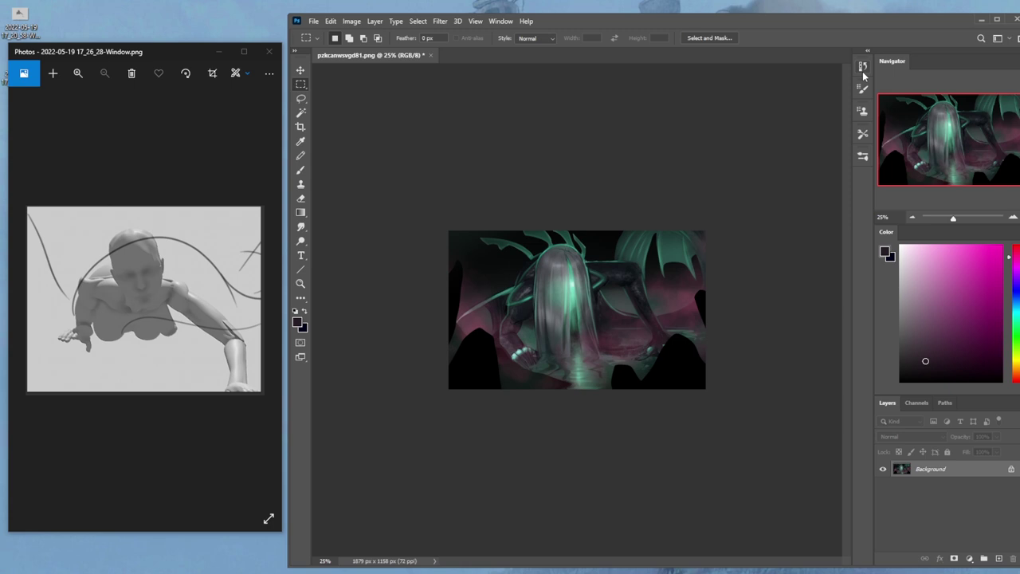
Select all, deselect, and revert to the top History snapshot to view the original.
key(ctrl+a)
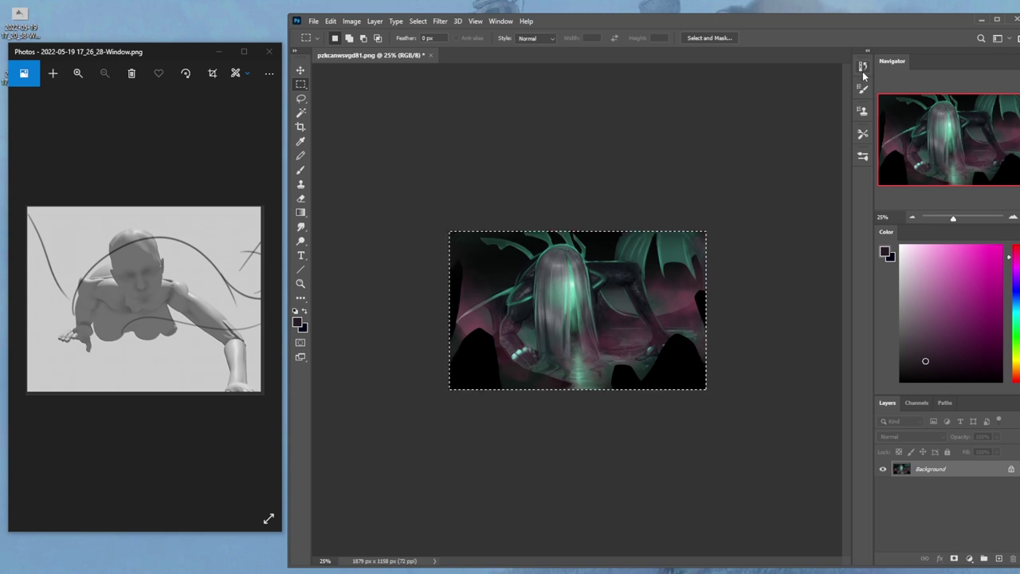
click(862, 68)
mouse_move(849, 514)
mouse_down()
mouse_move(838, 353)
mouse_move(844, 84)
mouse_up()
right_click(638, 275)
click(647, 278)
drag(849, 512, 846, 83)
click(787, 79)
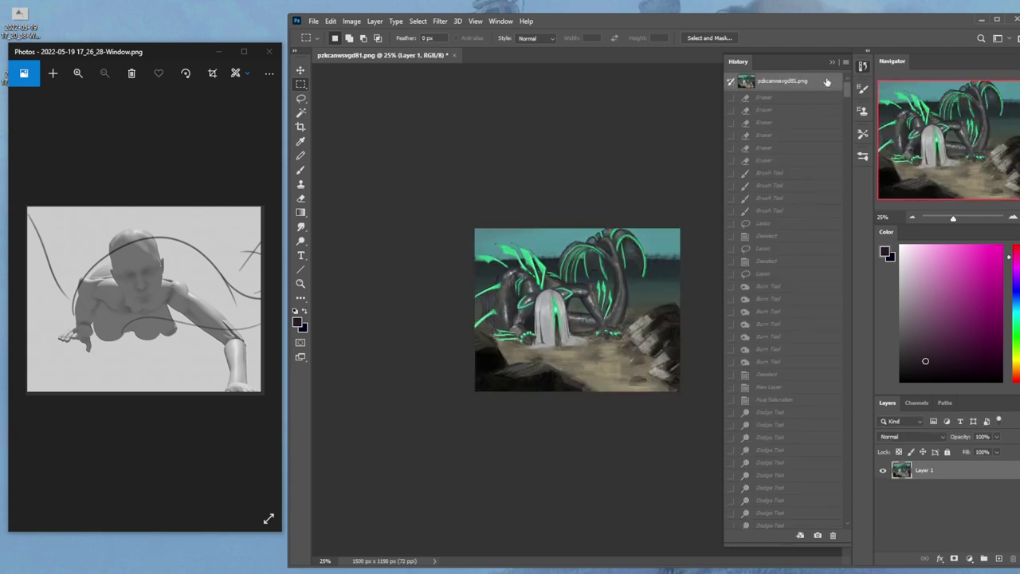
Zoom to 33.33%, return to the latest History state, and maximize the Photoshop window.
key(ctrl+plus)
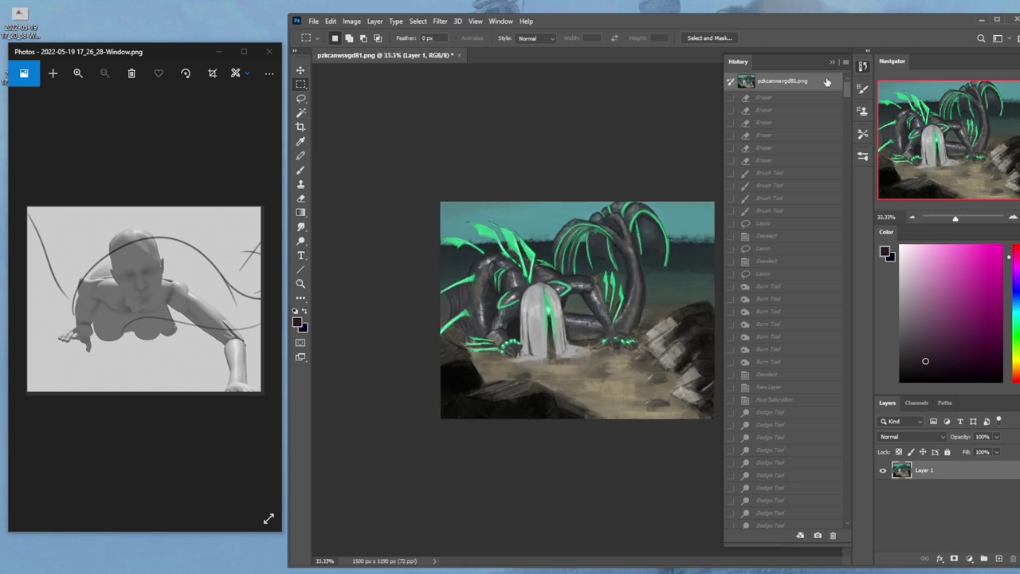
drag(847, 88, 857, 524)
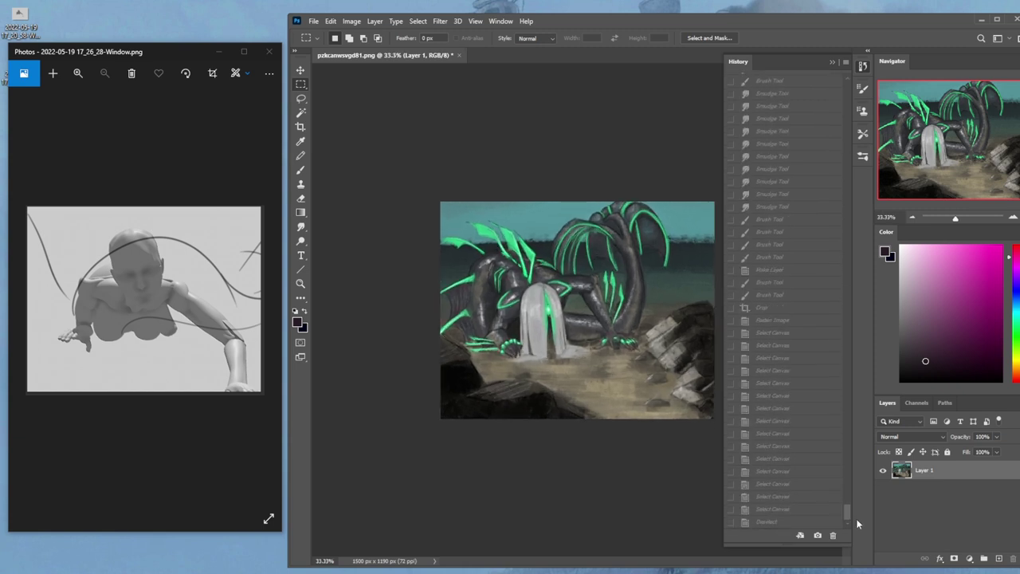
click(765, 522)
click(832, 62)
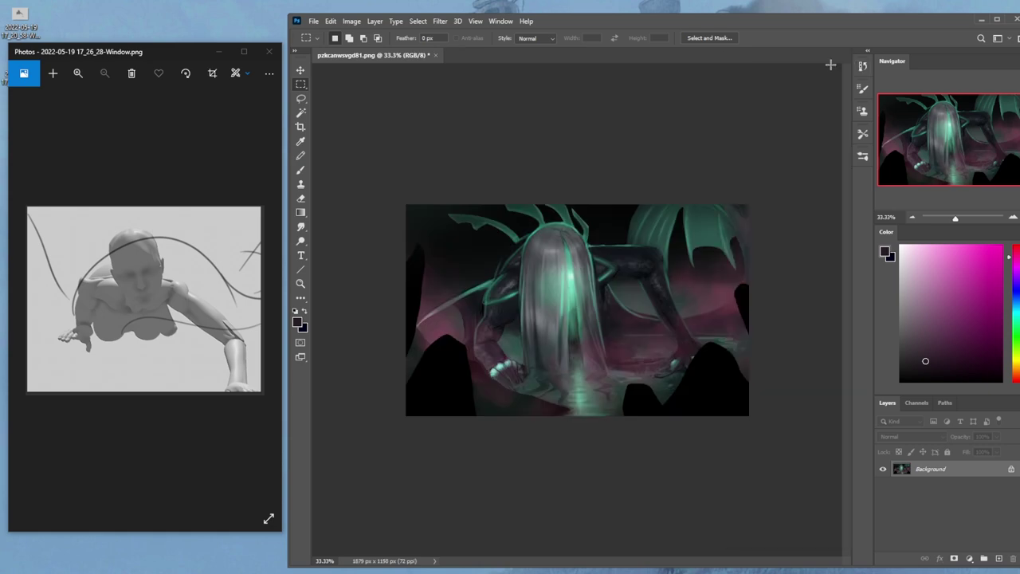
drag(287, 172, 141, 171)
double_click(632, 22)
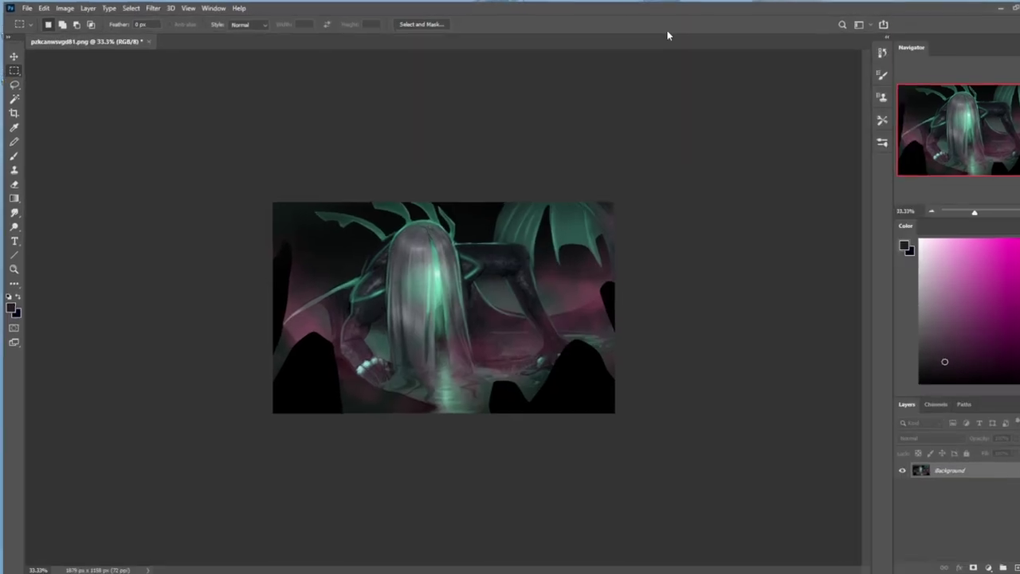
Compare the original History snapshot against the finished painting, ending on the edited state.
click(882, 52)
drag(870, 505, 868, 73)
click(831, 66)
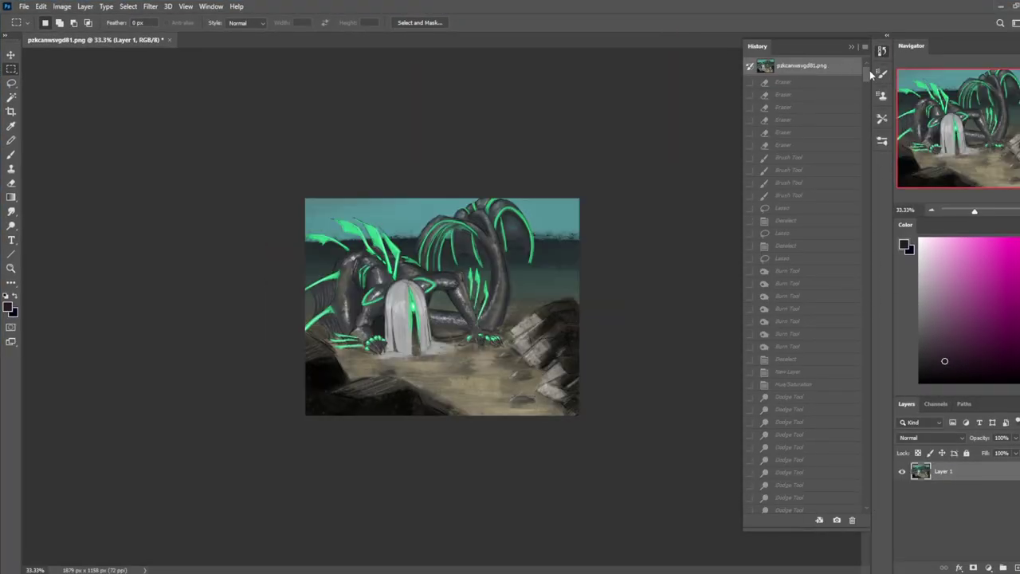
mouse_move(869, 74)
mouse_down()
mouse_move(877, 317)
mouse_move(863, 529)
mouse_up()
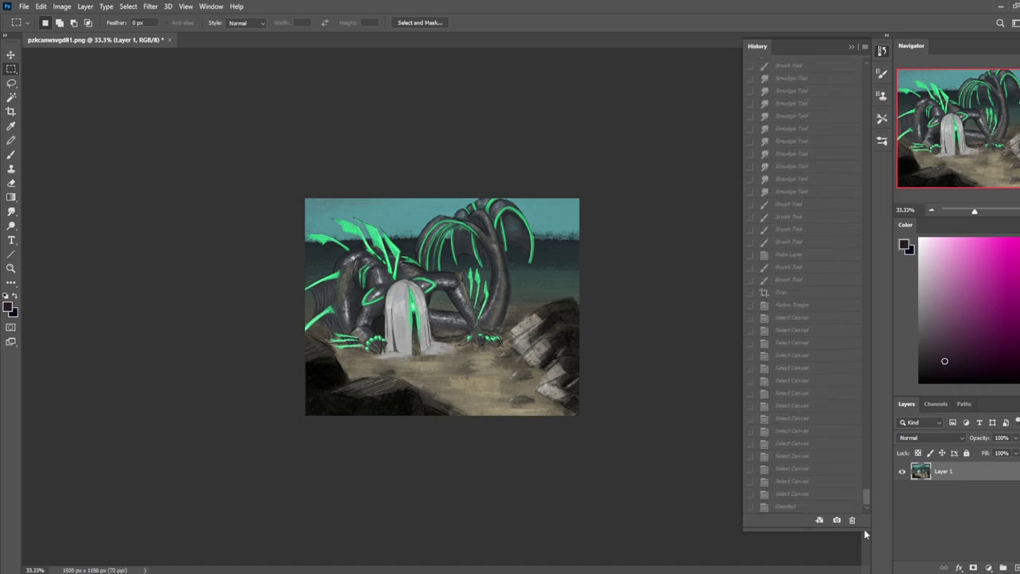
click(807, 510)
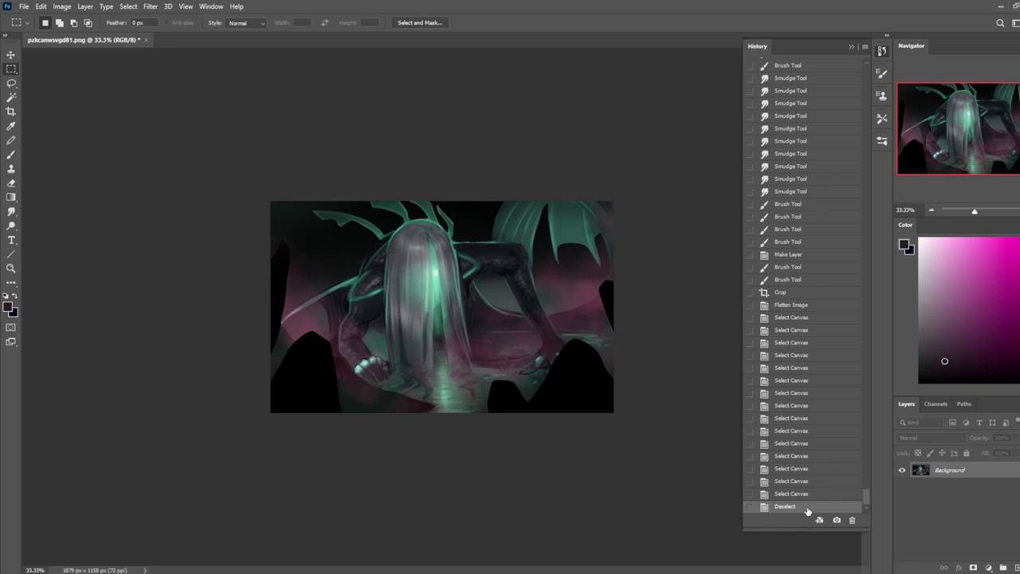
Blend short strokes into the dragon painting with the Smudge tool.
key(r)
drag(437, 320, 437, 319)
drag(437, 320, 436, 318)
drag(436, 318, 436, 317)
drag(435, 317, 436, 316)
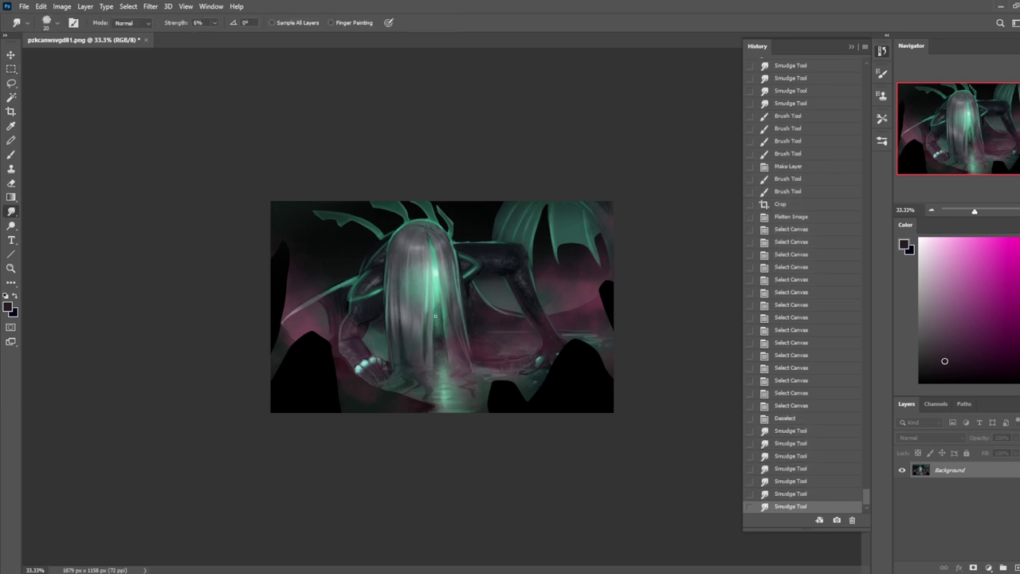
Dab small smudges plus one lower stroke, then bring the portfolio website in Chrome forward.
click(427, 307)
click(428, 307)
click(429, 307)
click(429, 307)
click(431, 306)
click(432, 306)
click(434, 306)
click(434, 306)
drag(434, 306, 432, 332)
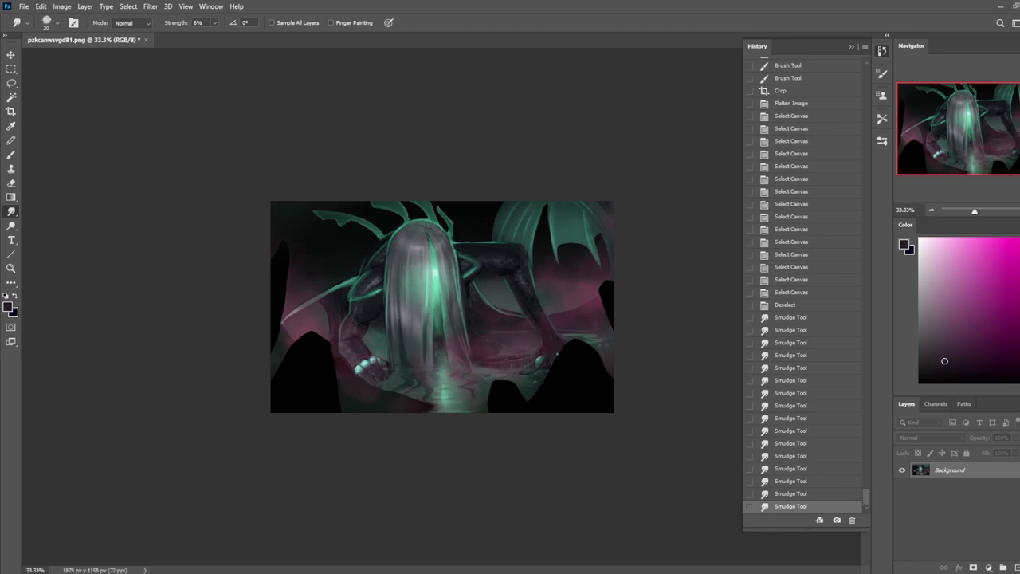
key(alt+Tab)
double_click(337, 37)
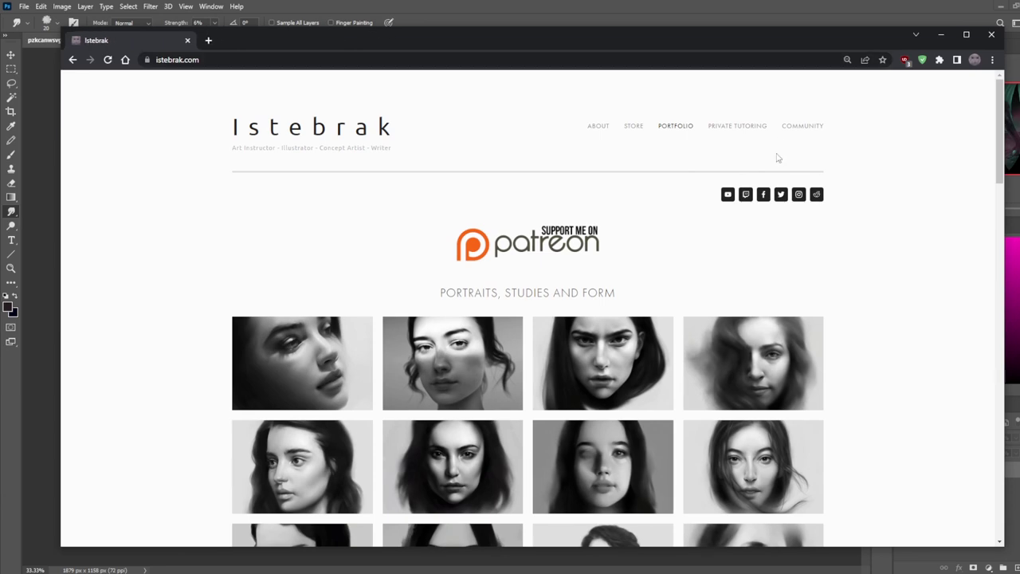
Open the r/istebrak community in a new tab from the website's Reddit icon.
click(816, 195)
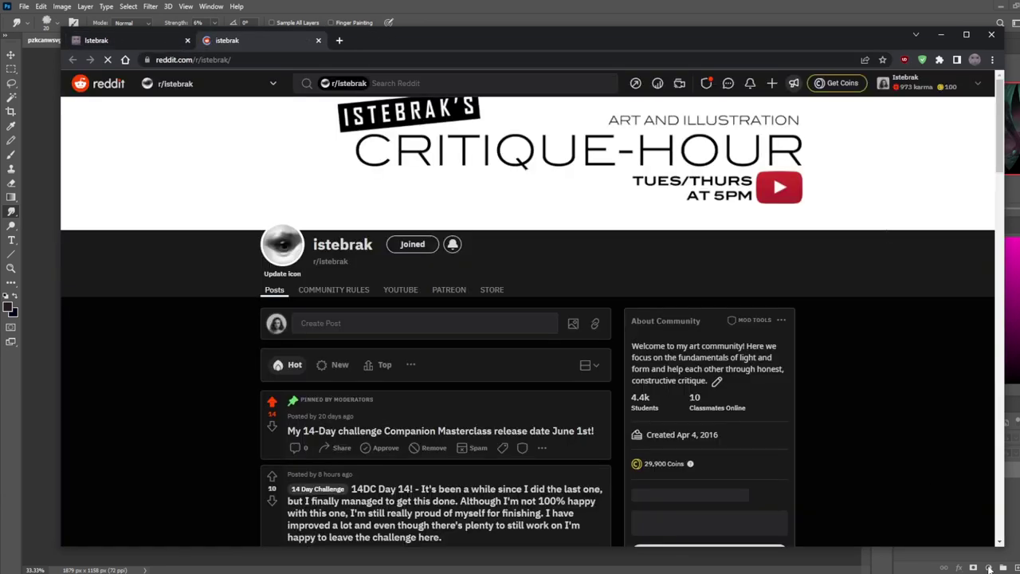
click(990, 571)
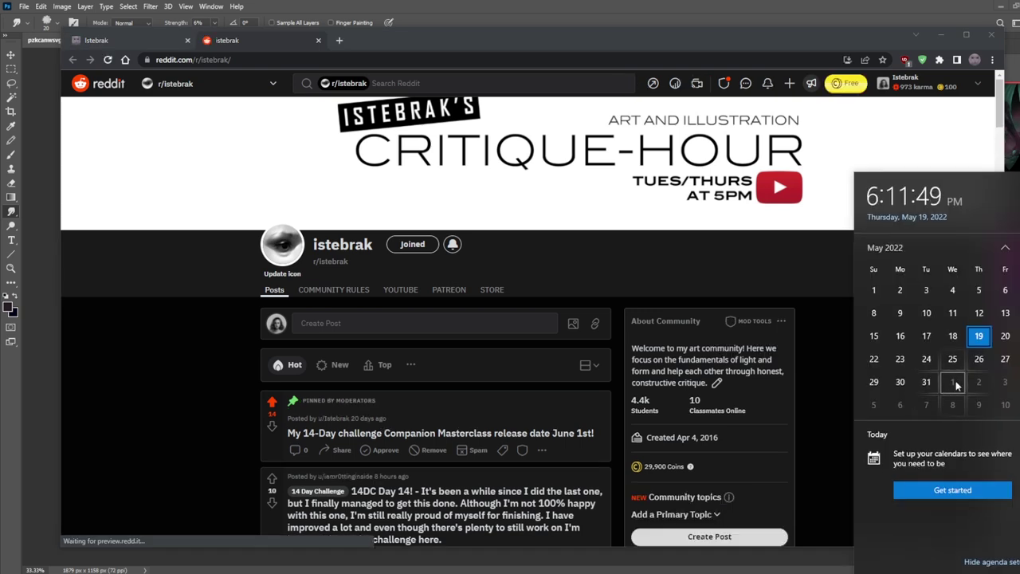